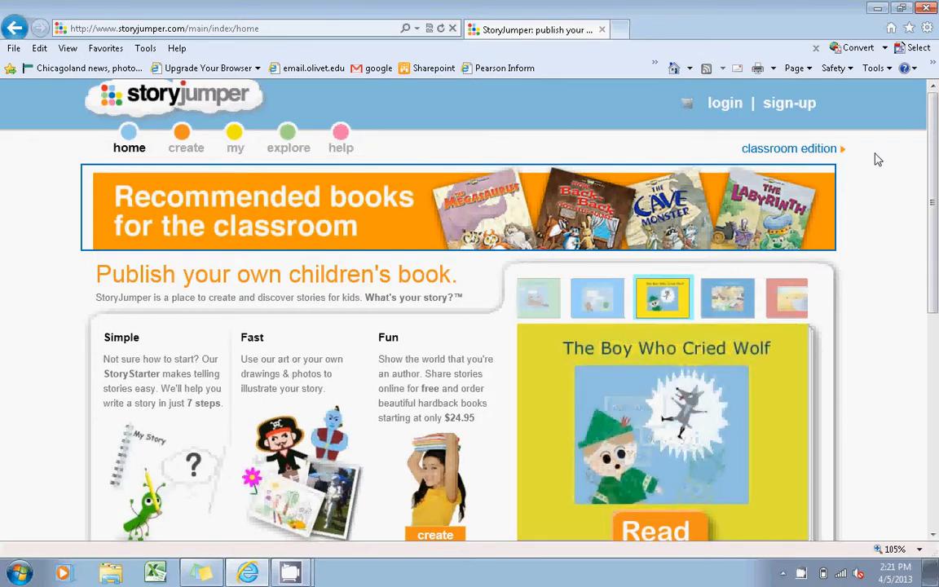
- Open the free-account sign-up form and scroll over its empty user name, password and birthday fields
click(791, 105)
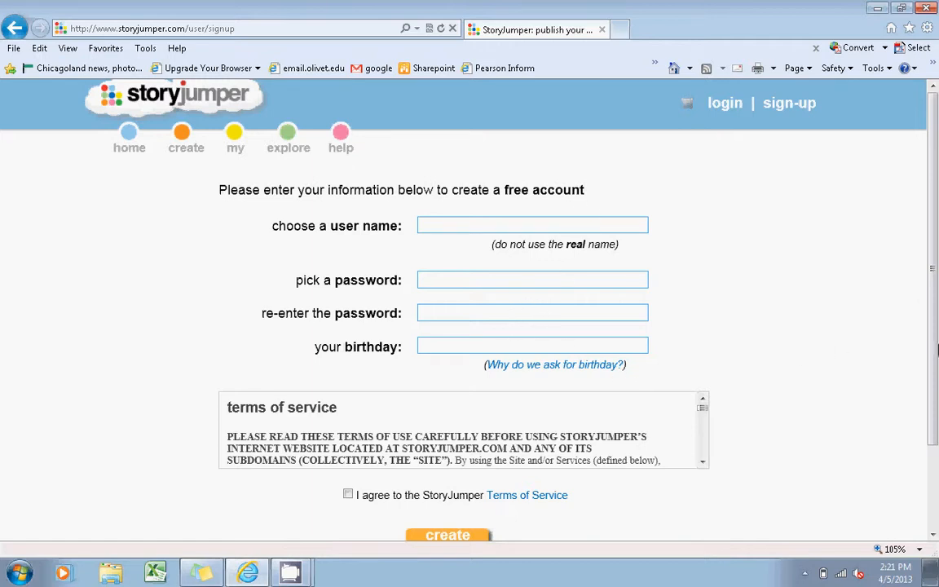
scroll(936, 349, down, 1)
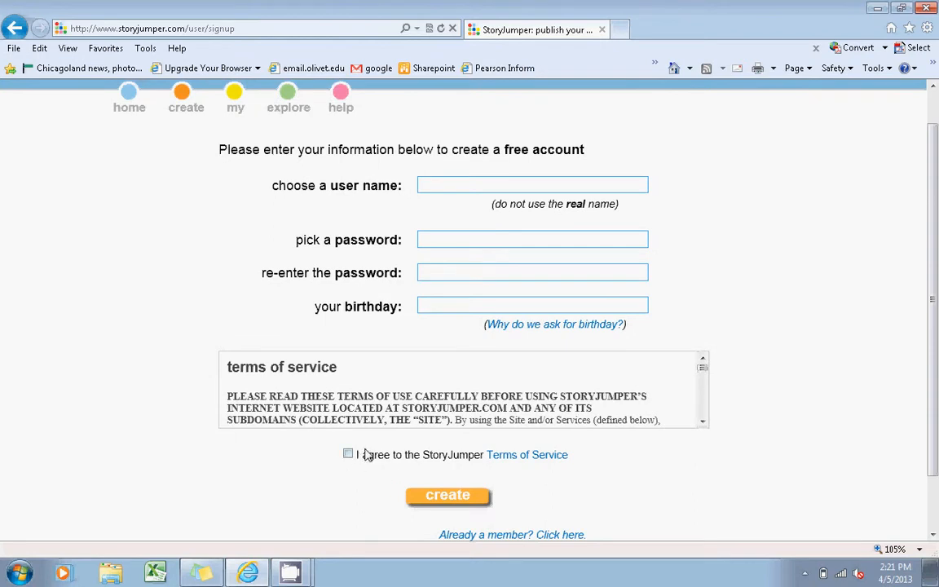
scroll(936, 375, up, 1)
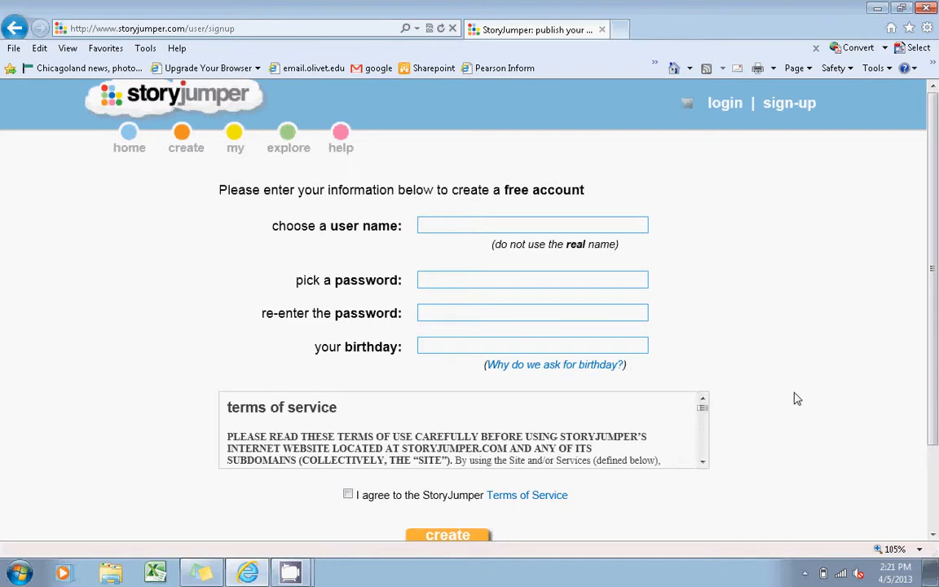
- Log in to the teacher account with its username and password to reach My Classes
click(724, 103)
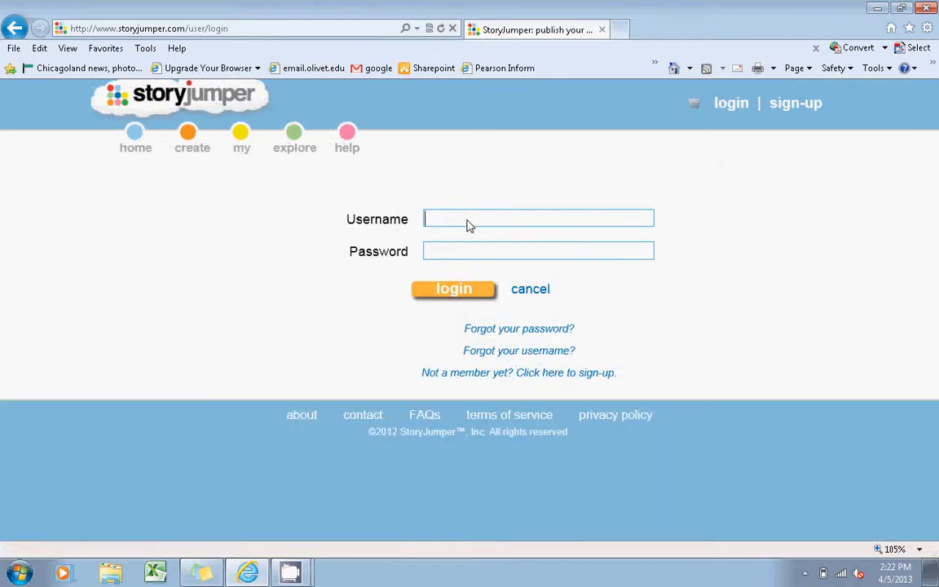
click(469, 224)
key(Tab)
text(●●●●●●)
key(Return)
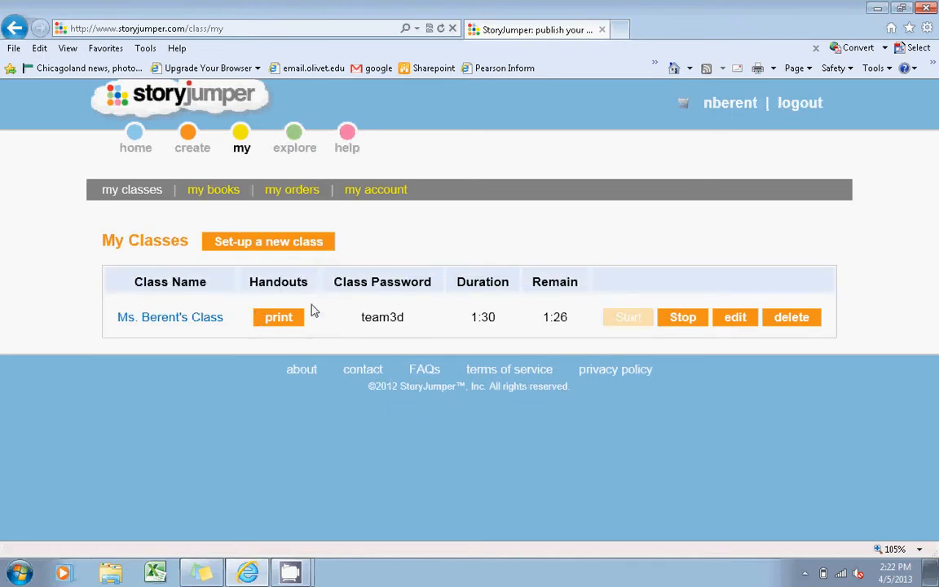
- Open the new-class set-up form and lengthen the class duration to 01:45
click(303, 246)
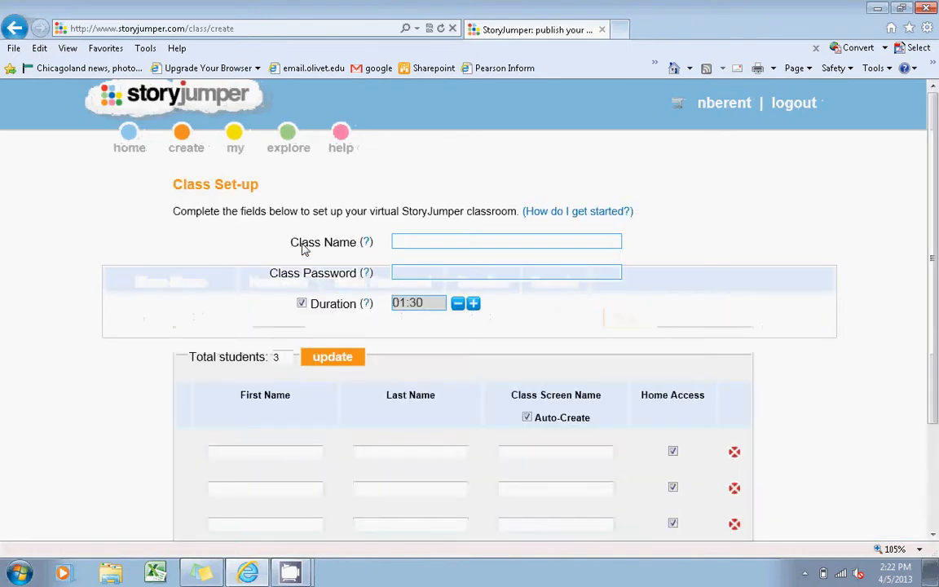
click(420, 246)
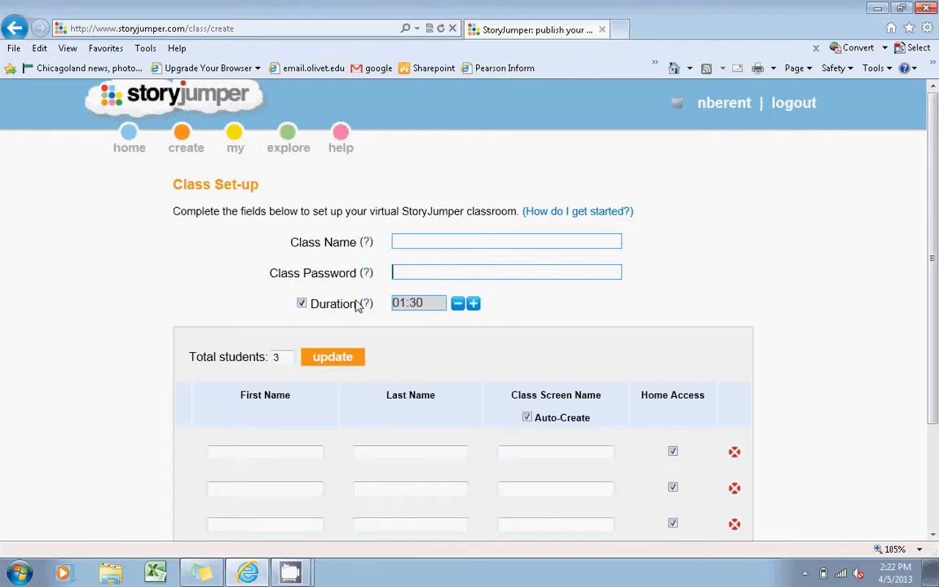
click(474, 305)
drag(935, 314, 938, 408)
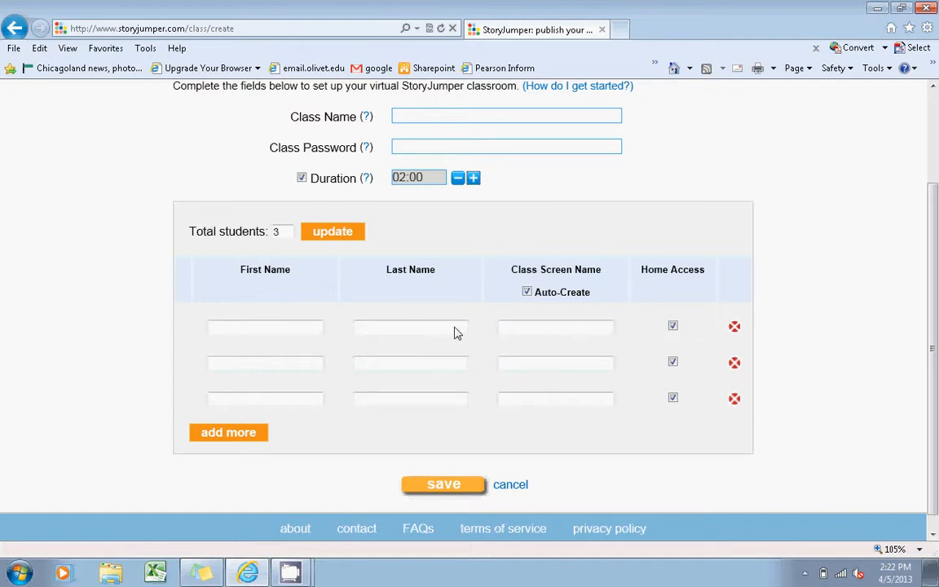
- Try the student name fields and turn off auto-created screen names, then return home unsaved
click(296, 330)
click(416, 330)
click(527, 292)
click(280, 331)
scroll(936, 351, up, 3)
click(128, 141)
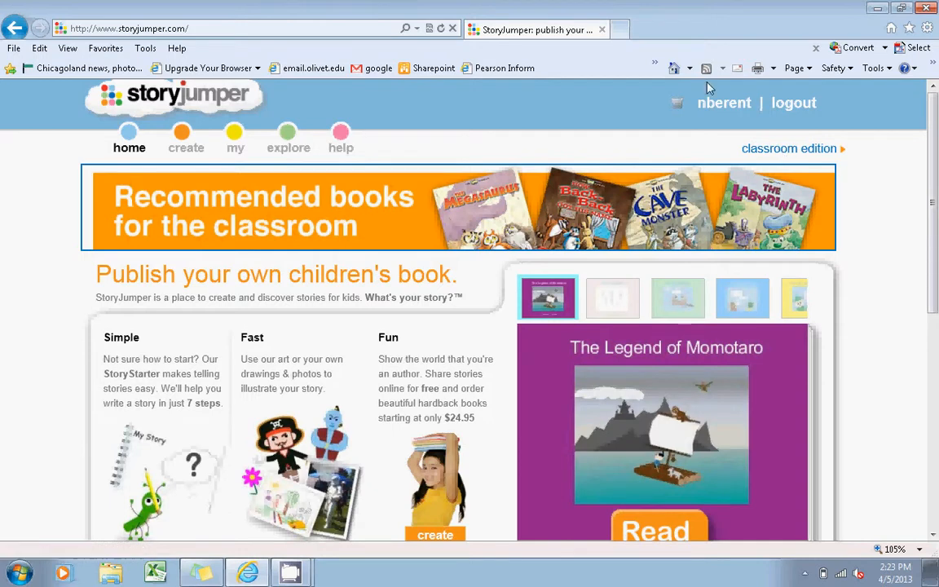
- Go via the create page back to the My Classes list
click(185, 145)
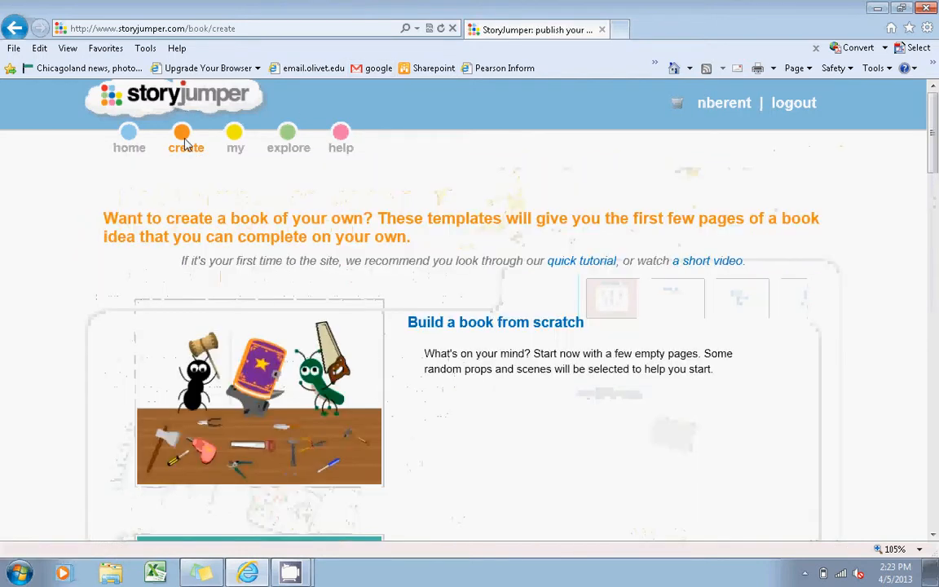
click(235, 140)
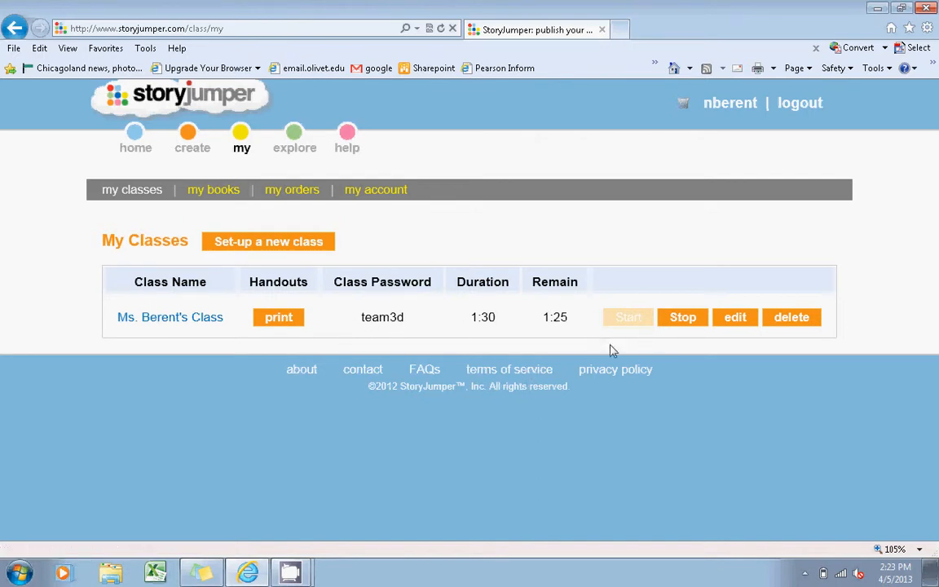
- Open the class handouts without printing and highlight the class password and class ID
click(296, 323)
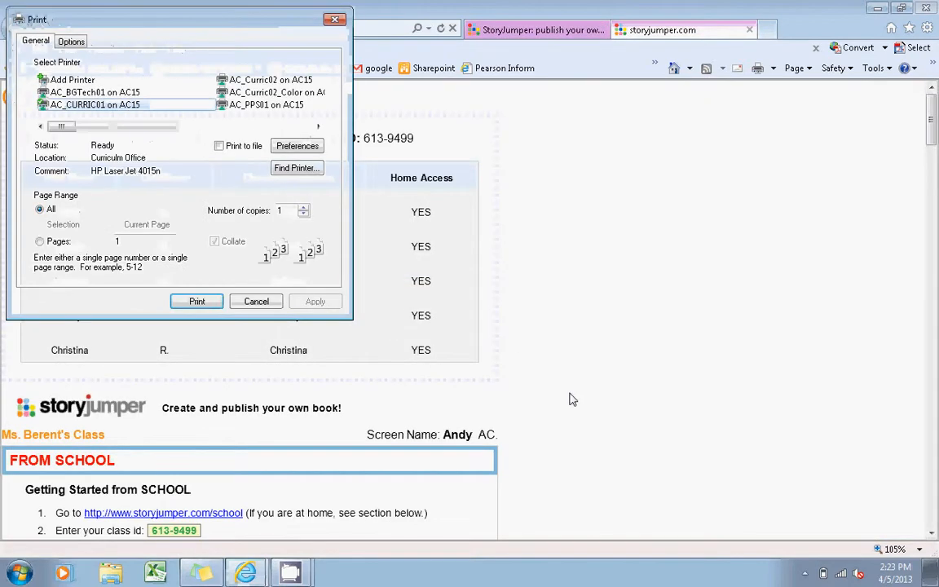
click(259, 301)
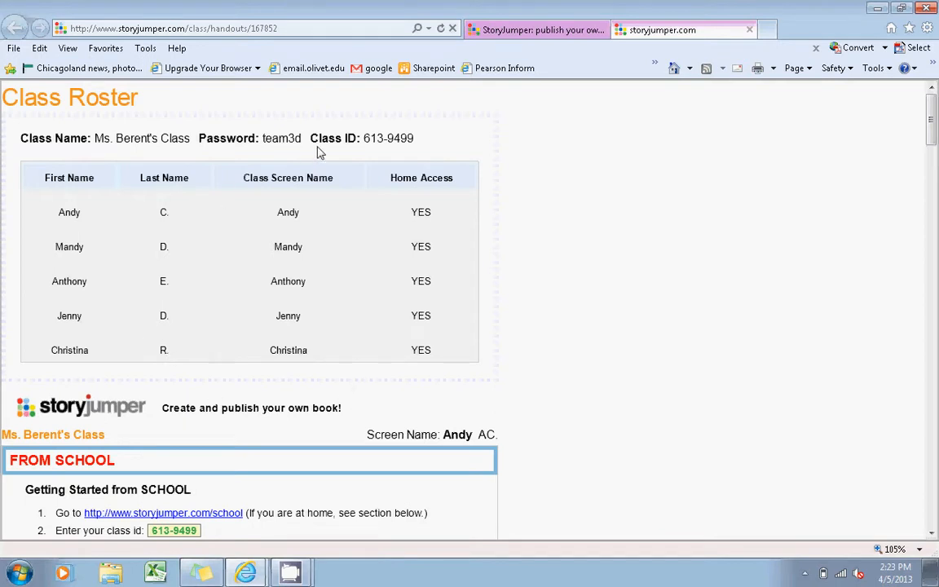
drag(262, 139, 298, 138)
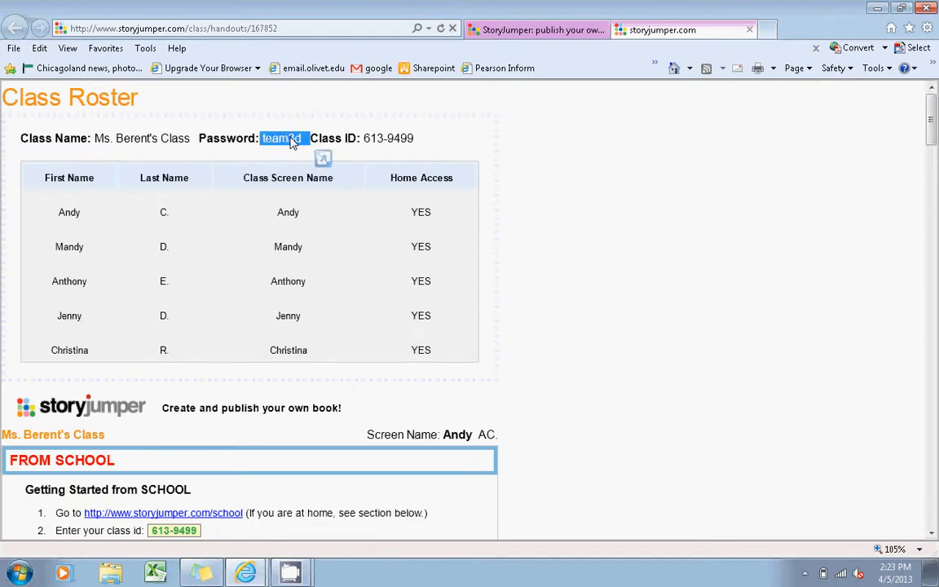
click(277, 173)
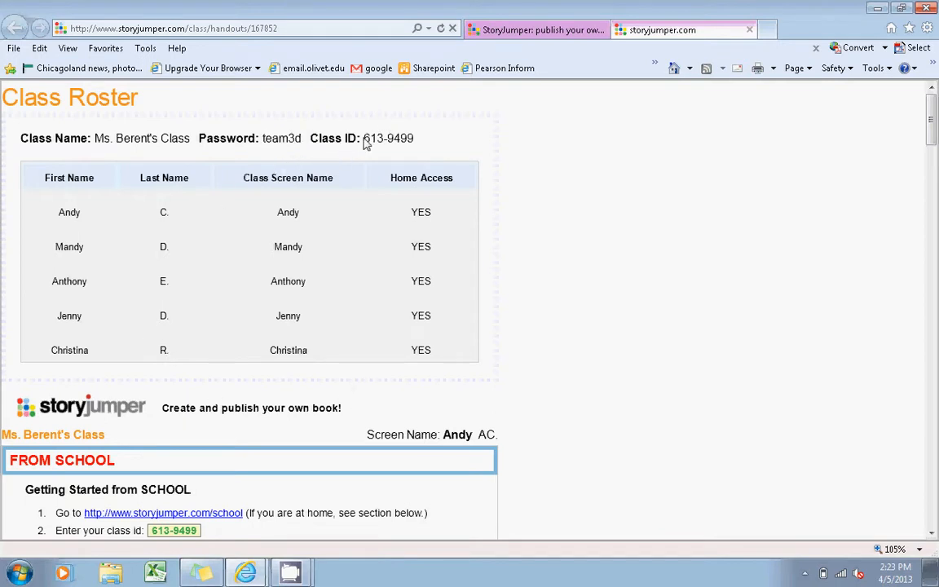
drag(363, 139, 412, 145)
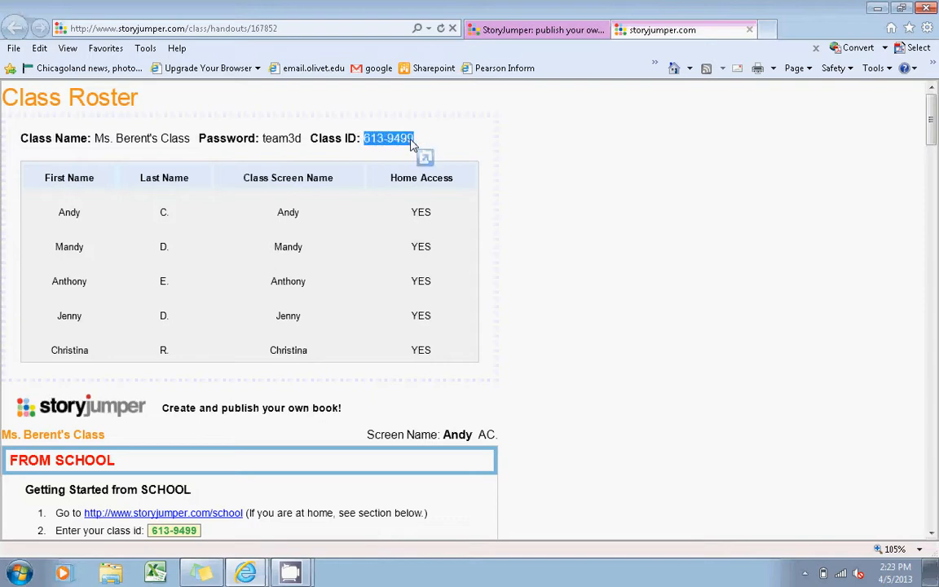
click(615, 218)
- Scroll through the roster and student login sheets, then return to My Classes
scroll(840, 123, down, 3)
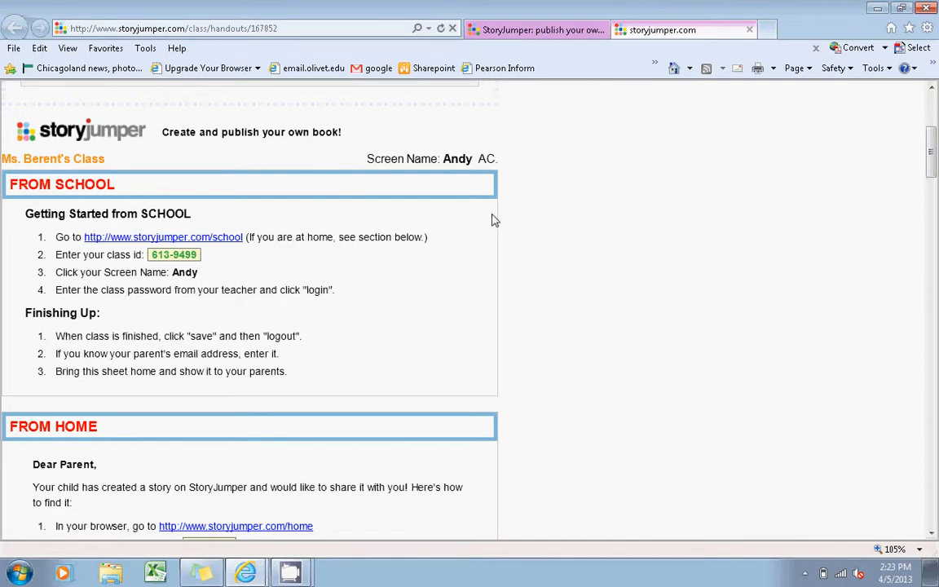
scroll(935, 176, down, 1)
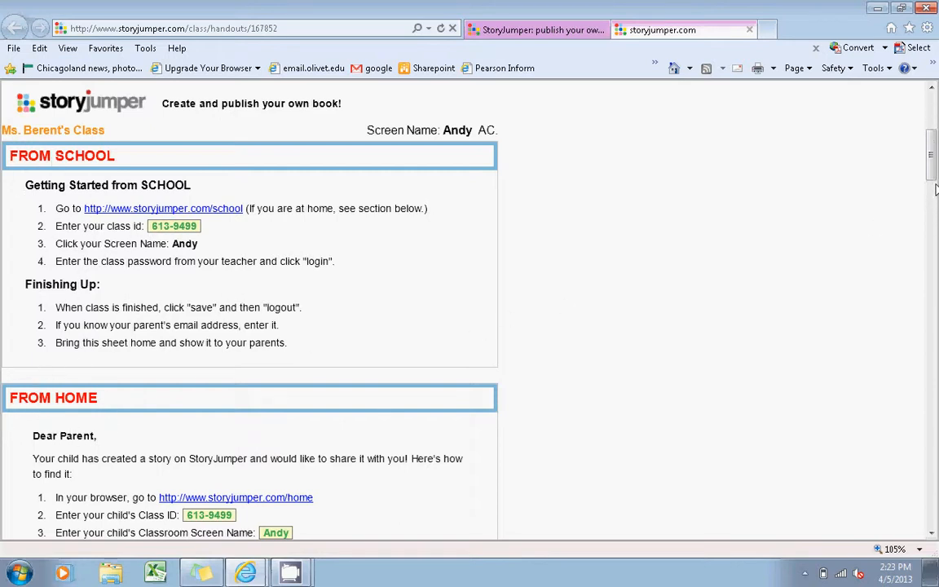
scroll(936, 189, down, 4)
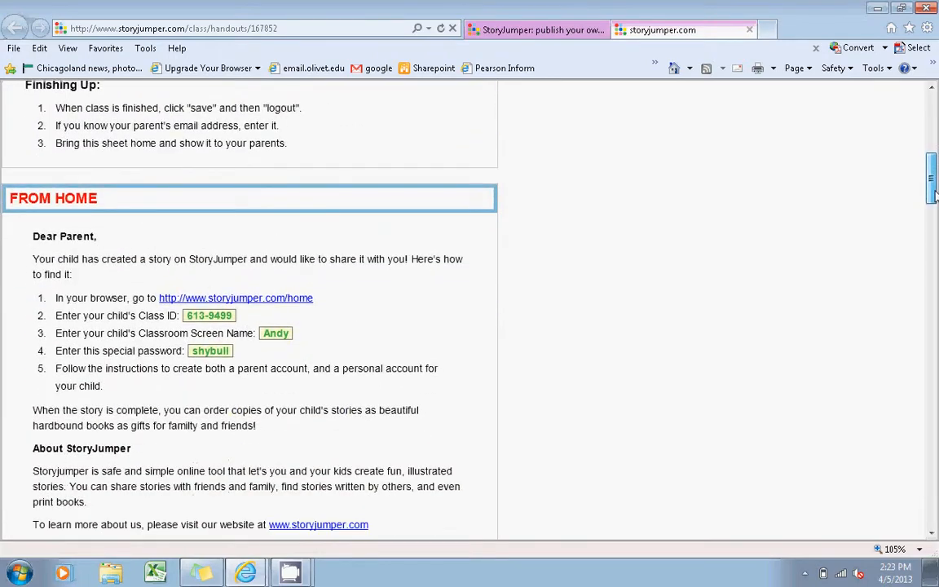
drag(936, 196, 937, 126)
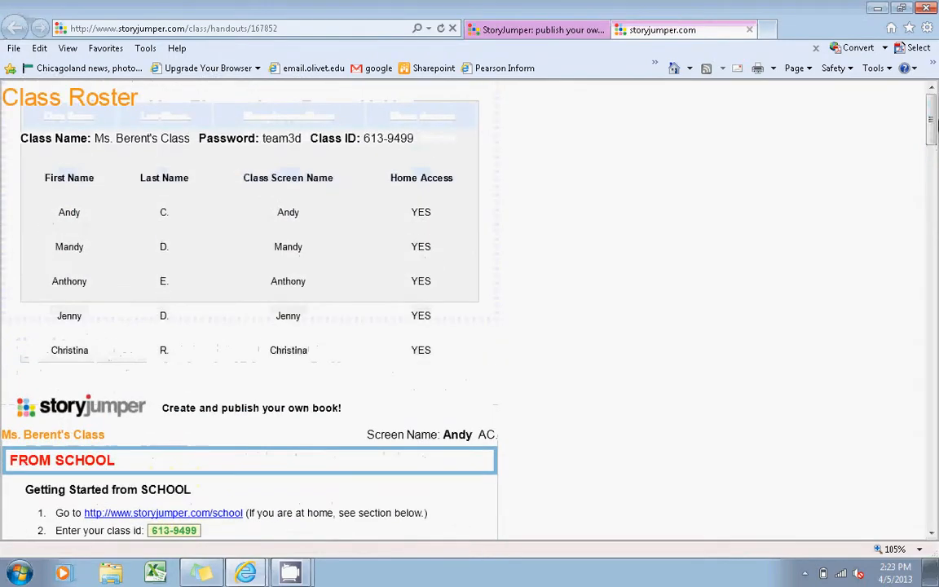
click(546, 34)
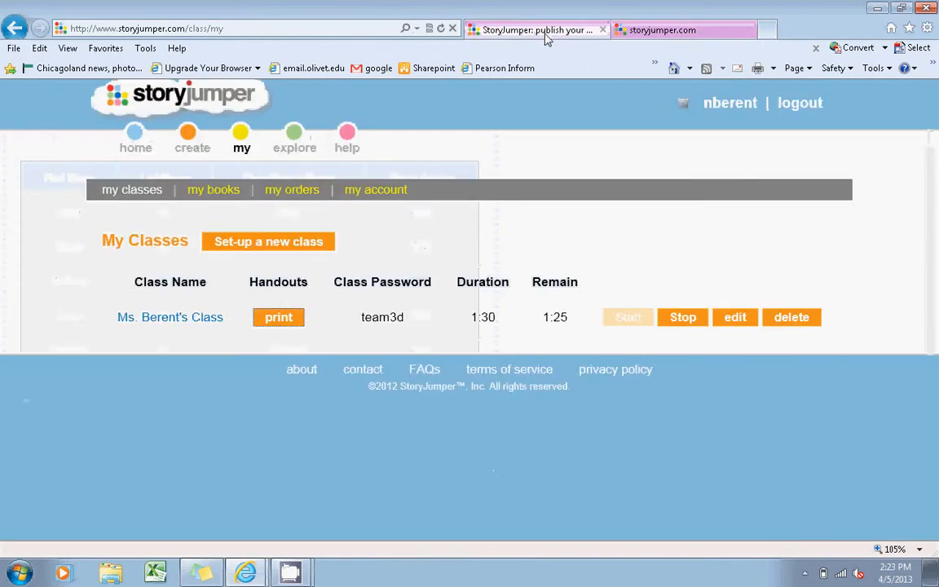
- Log out of the teacher account, open the classroom entry page, then view the roster tab
click(639, 325)
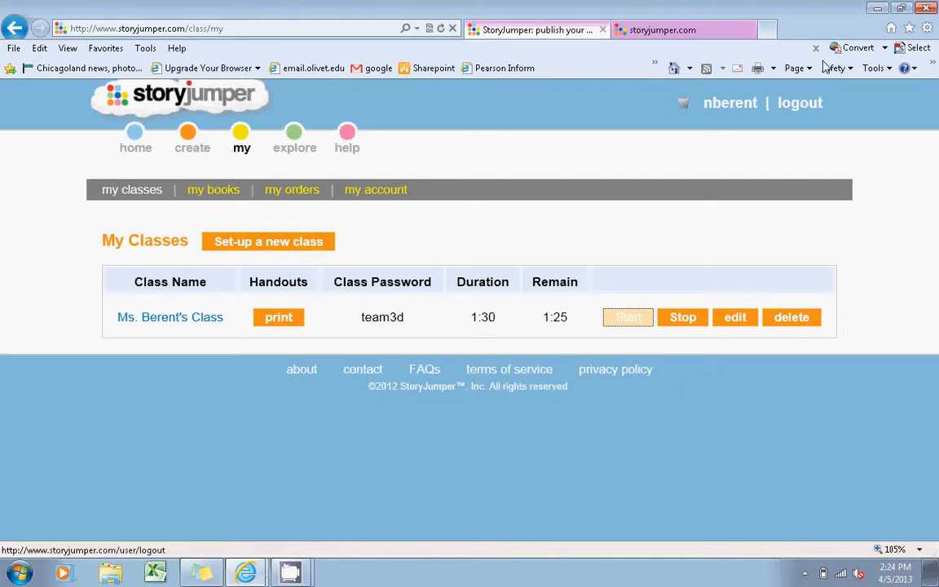
click(803, 106)
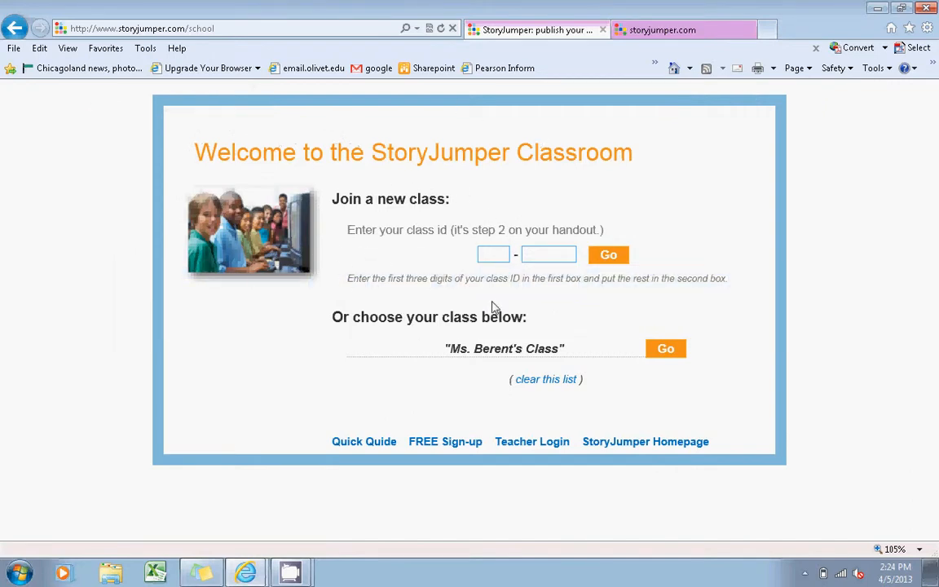
click(608, 445)
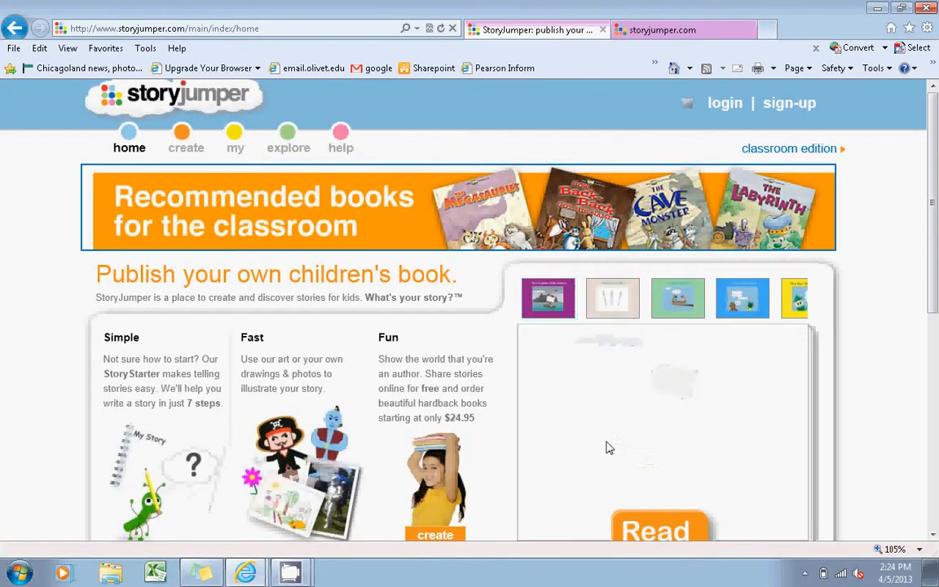
click(762, 152)
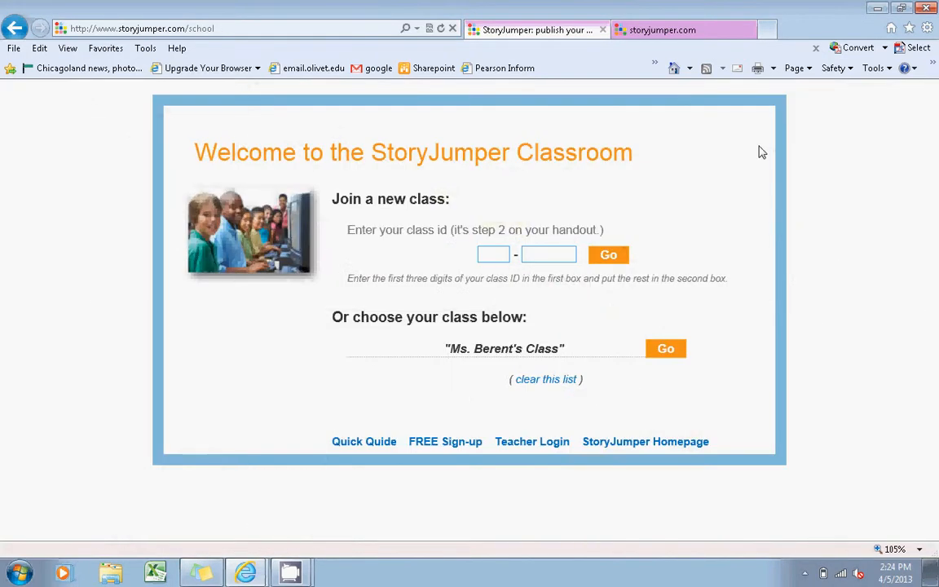
click(500, 256)
click(634, 32)
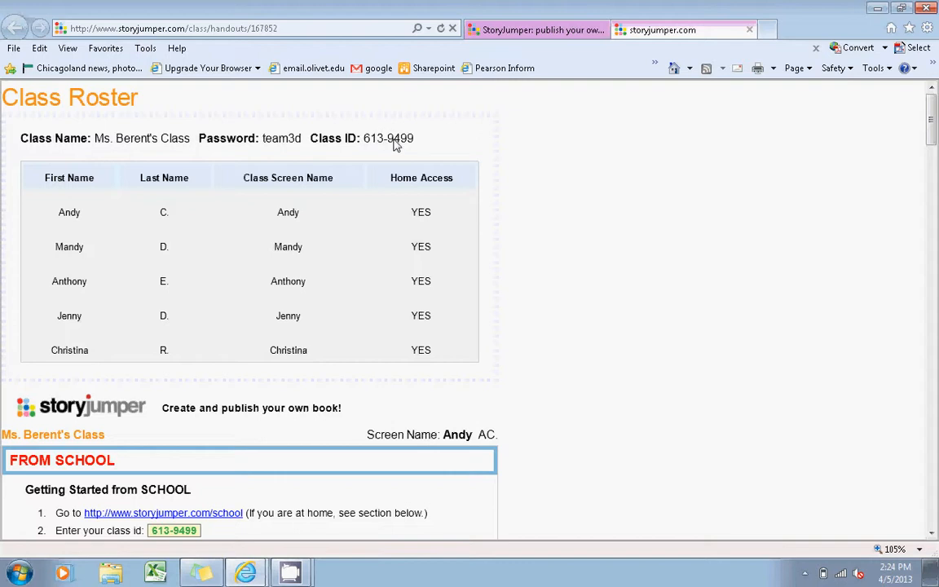
- Enter the class ID, pick the student's name and log in with the class password
click(509, 34)
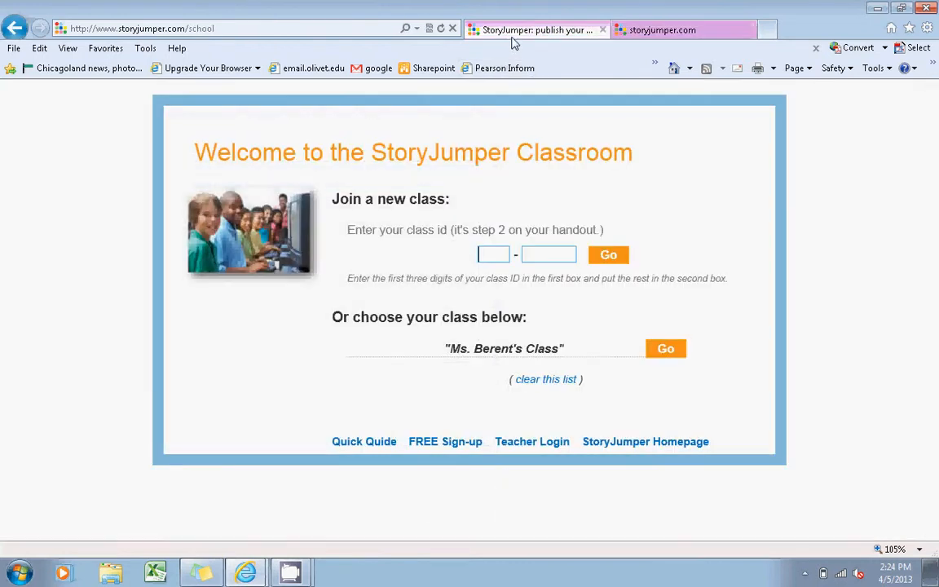
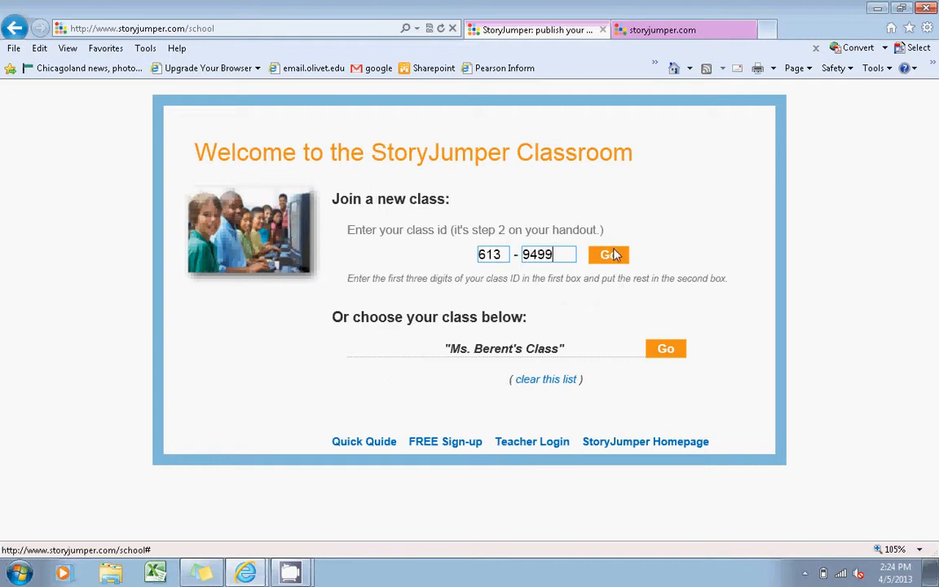
click(613, 254)
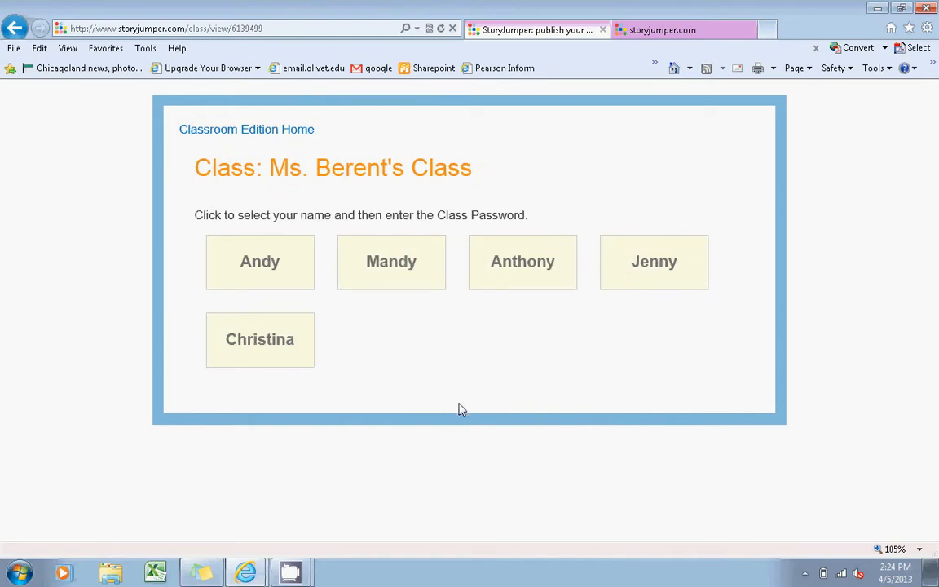
click(294, 269)
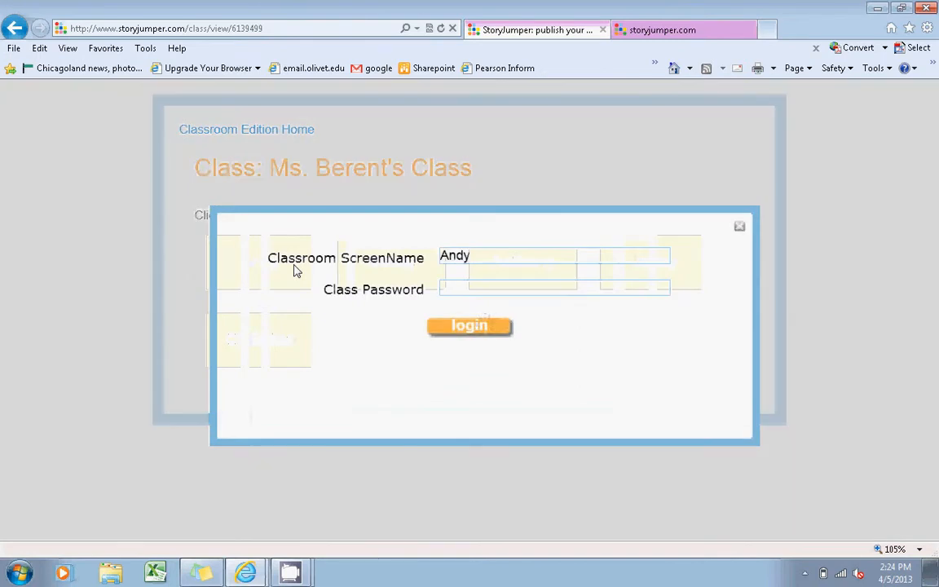
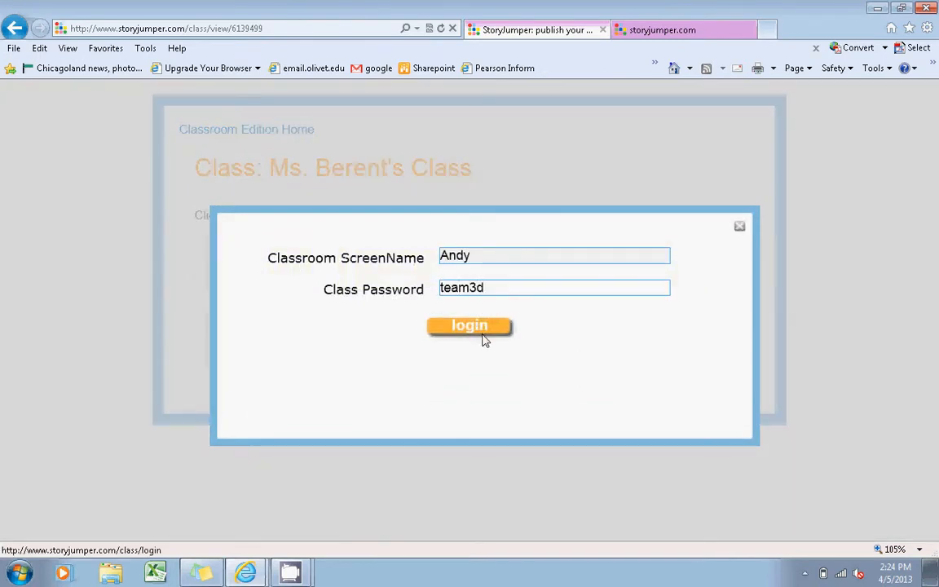
click(481, 329)
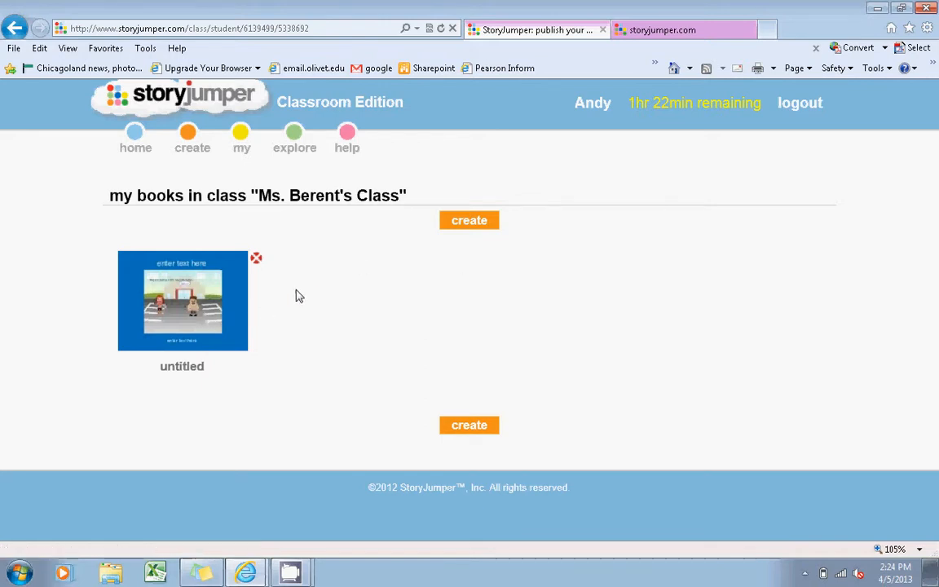
- Start a new book and choose Build a book from scratch over the templates
click(470, 217)
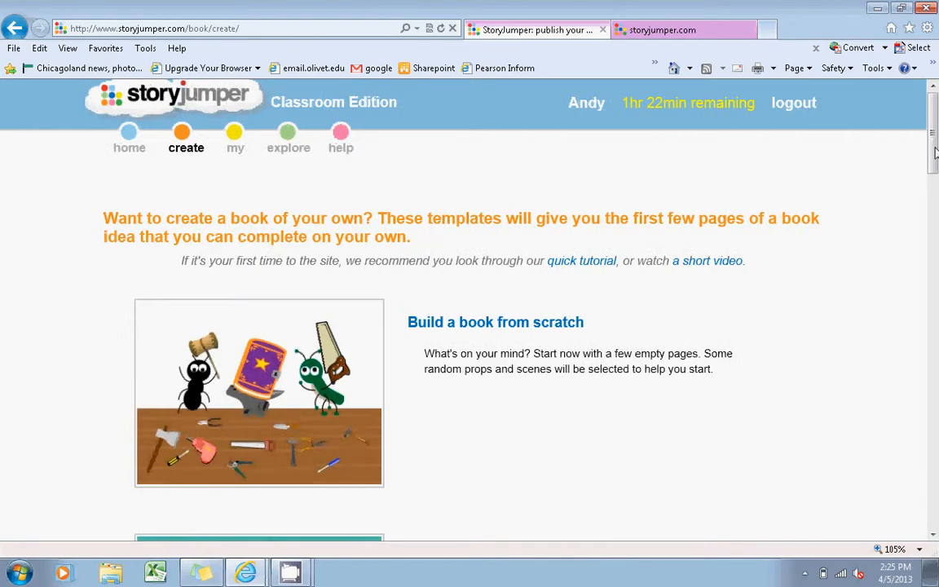
mouse_move(936, 153)
mouse_down()
mouse_move(936, 333)
mouse_move(936, 169)
mouse_up()
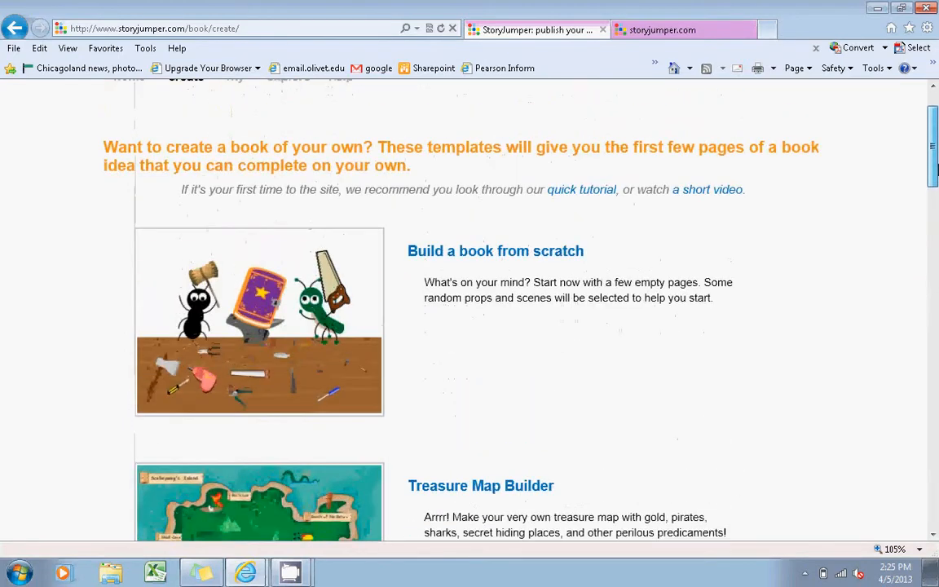
click(515, 257)
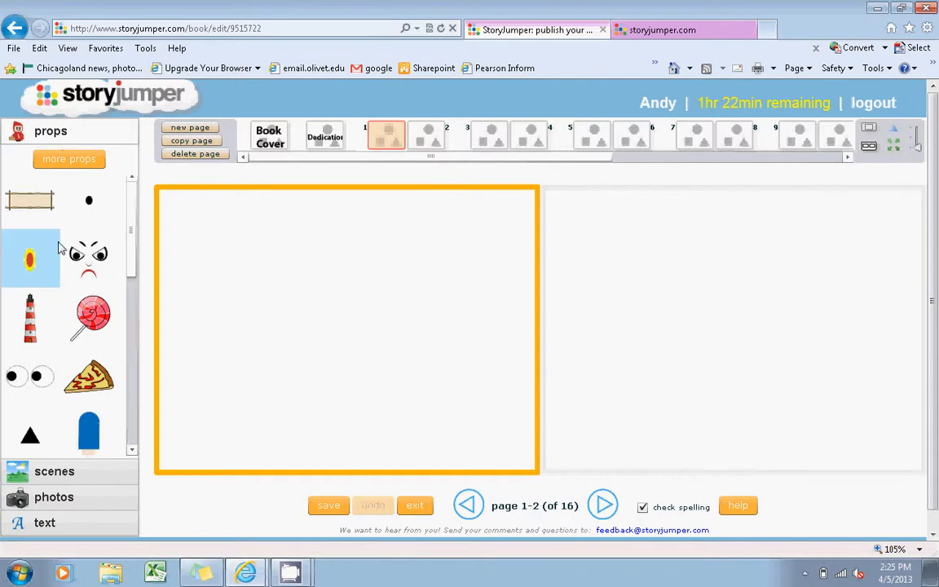
- Browse the props, scene backgrounds, photos and text box styles panels
drag(133, 231, 130, 394)
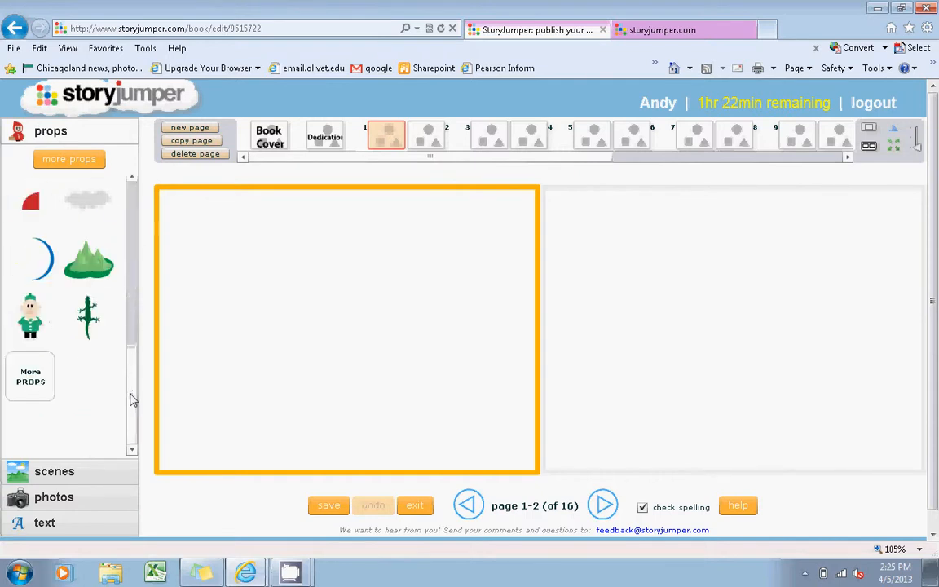
click(95, 159)
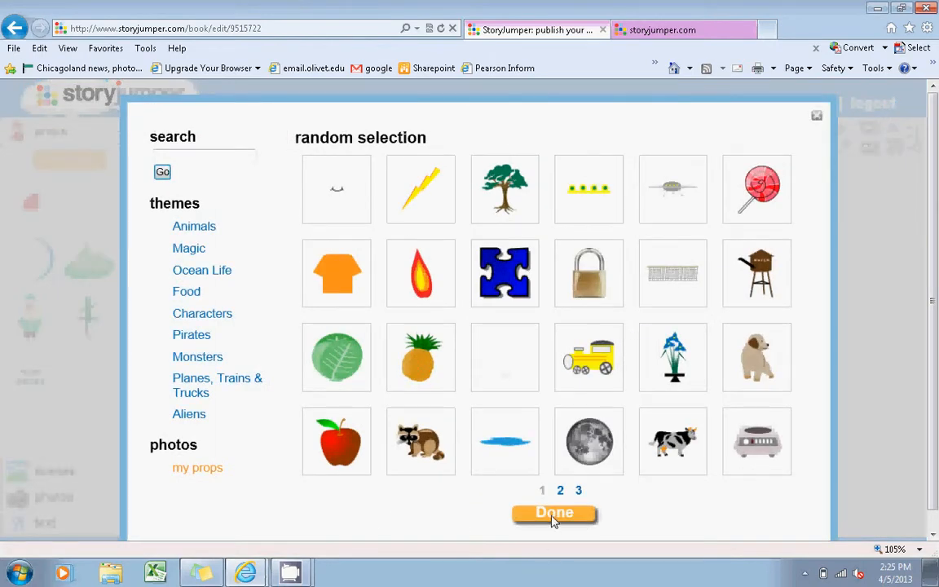
click(555, 512)
click(66, 471)
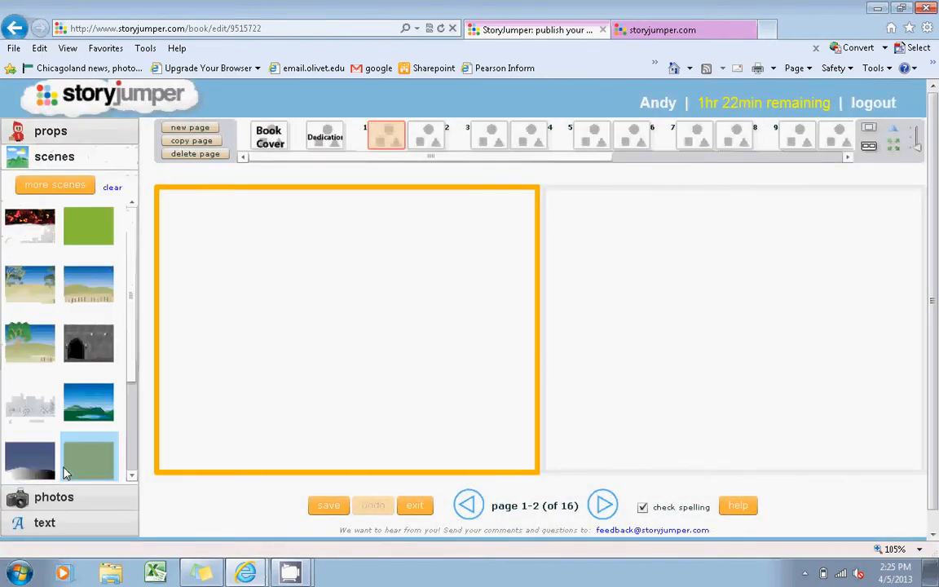
drag(132, 325, 130, 398)
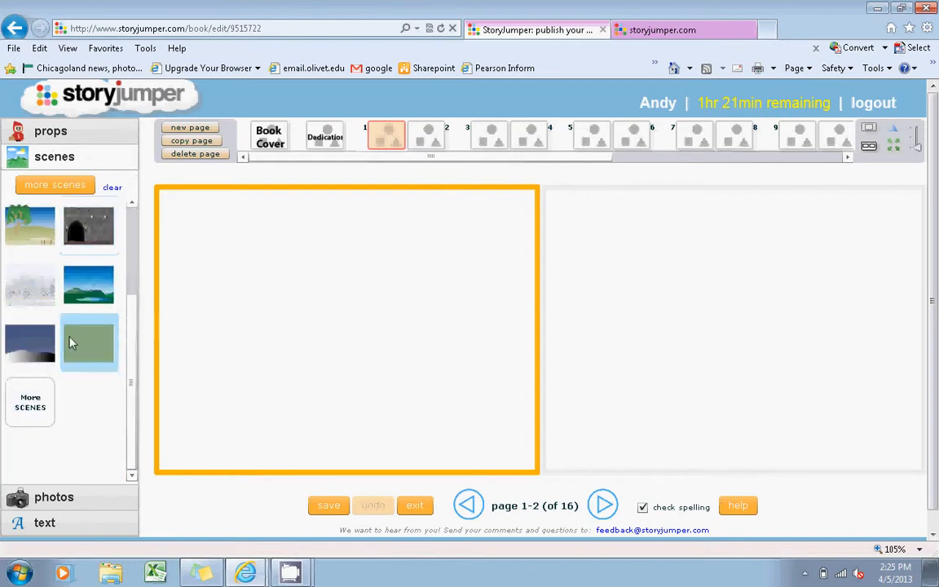
click(52, 499)
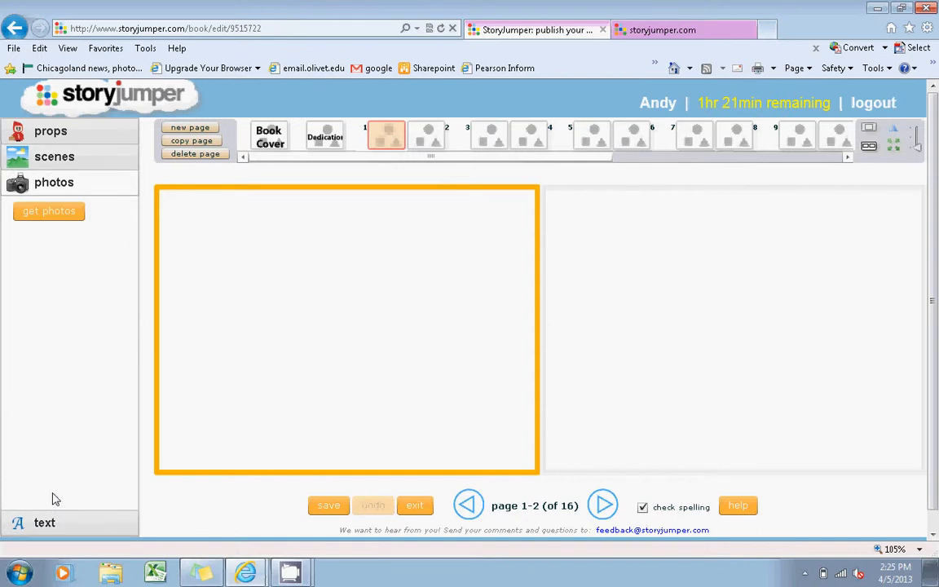
click(42, 524)
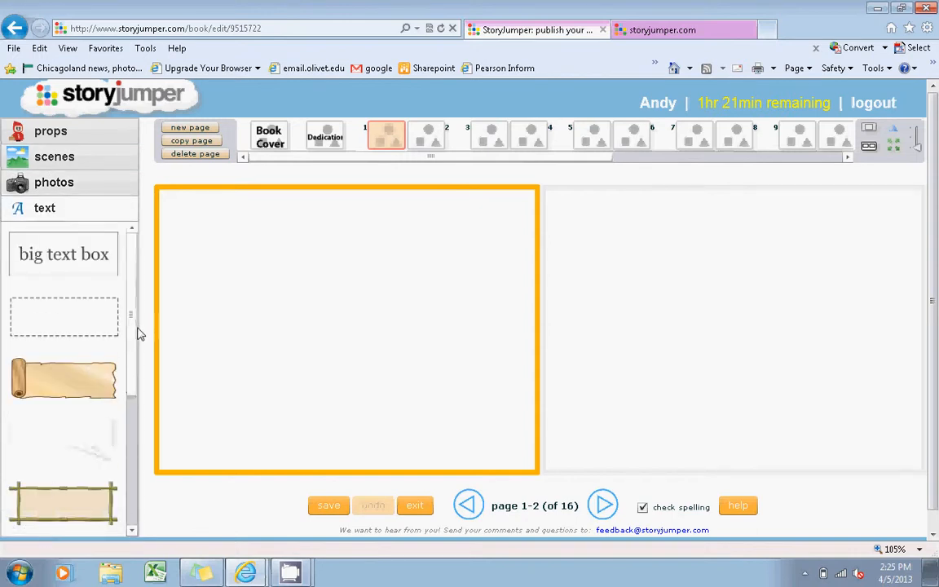
scroll(138, 335, down, 5)
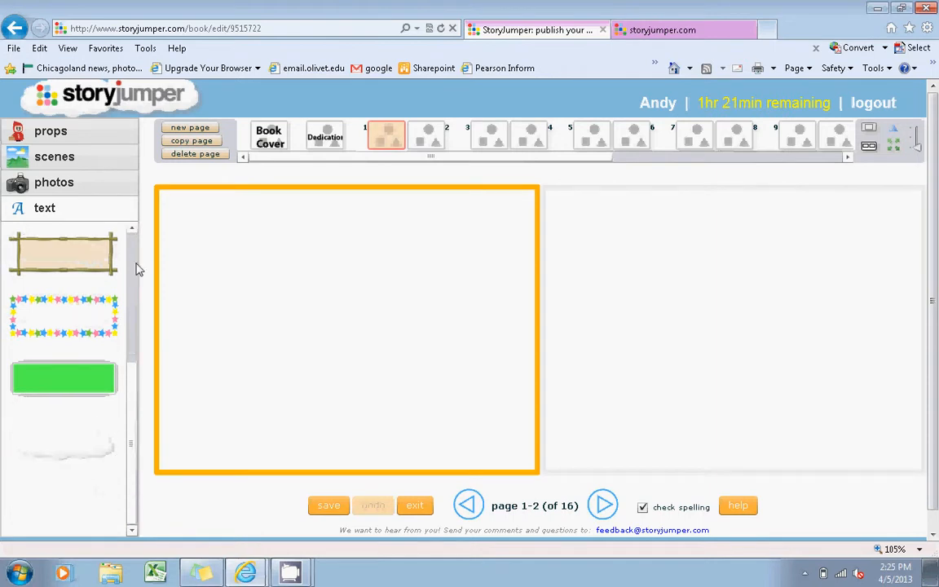
- Fill page 1 with the tree-and-hill scene and drag the elf prop onto it
click(70, 161)
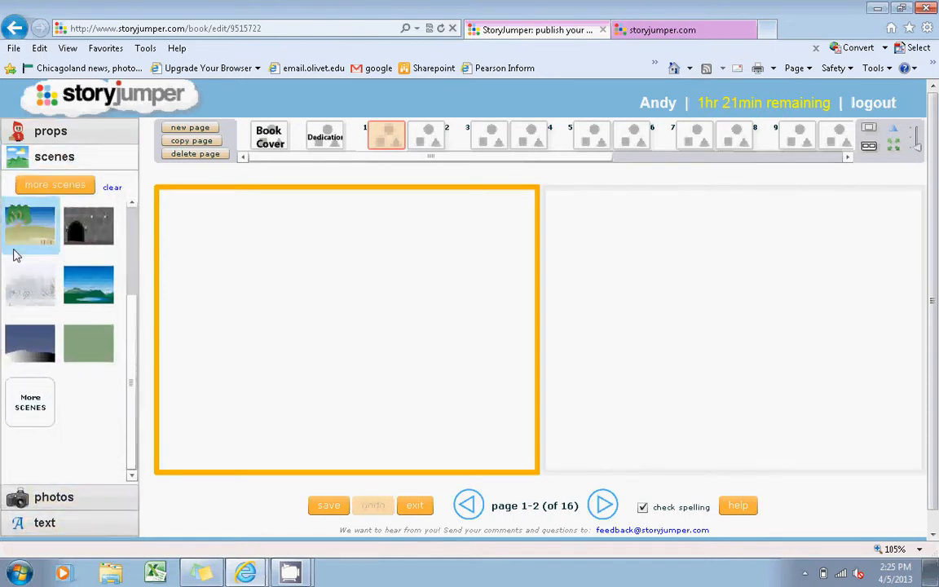
click(19, 245)
click(47, 135)
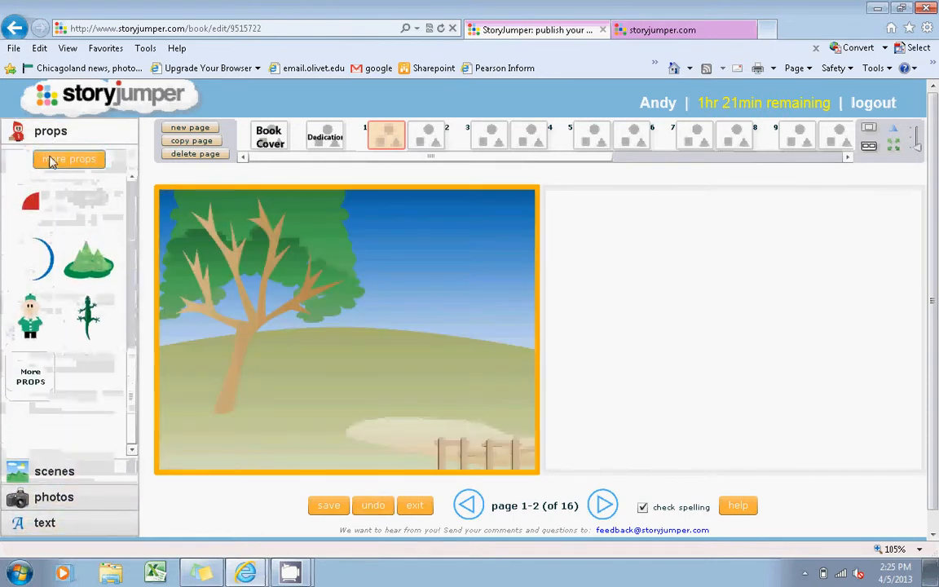
drag(31, 317, 273, 401)
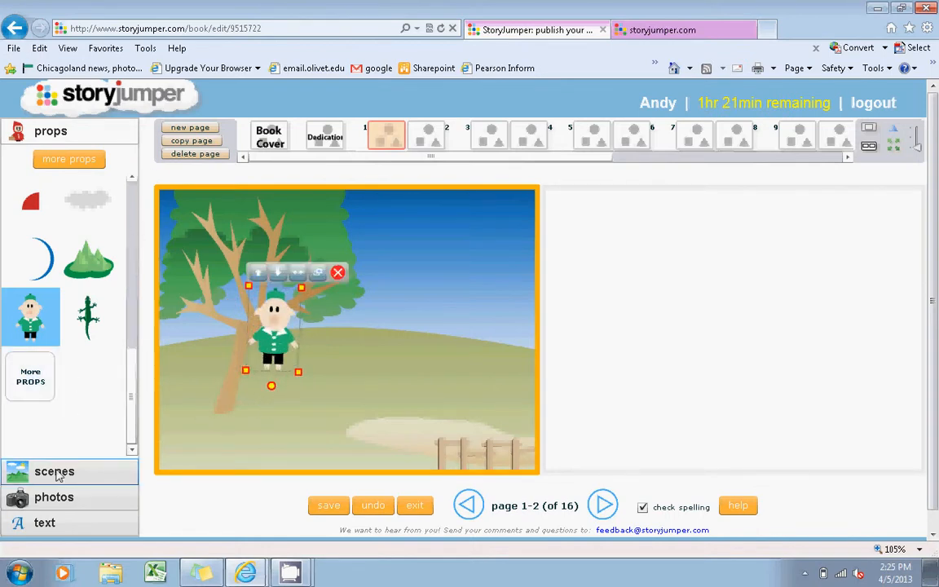
- Add a cloud text box and replace its placeholder with 'Sample ebook text'
click(64, 525)
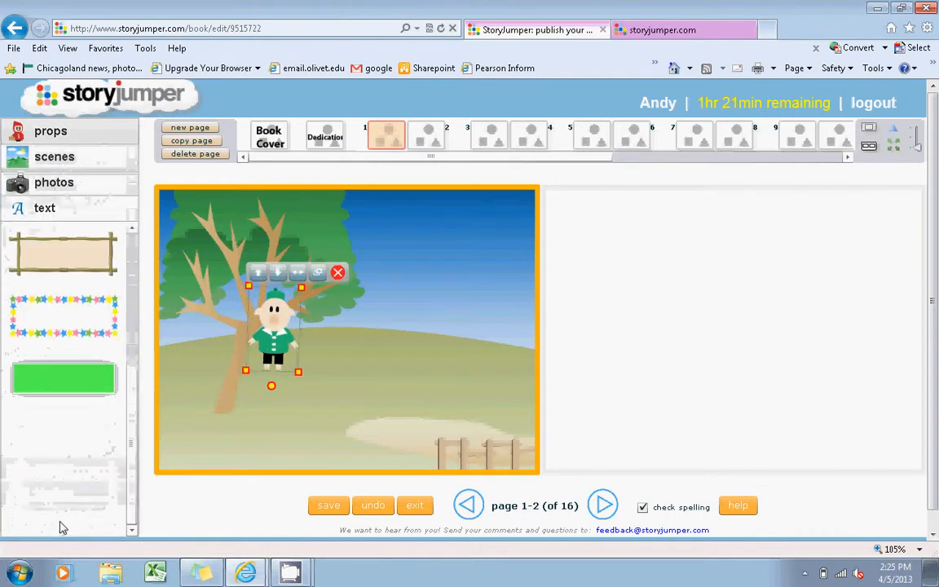
click(48, 448)
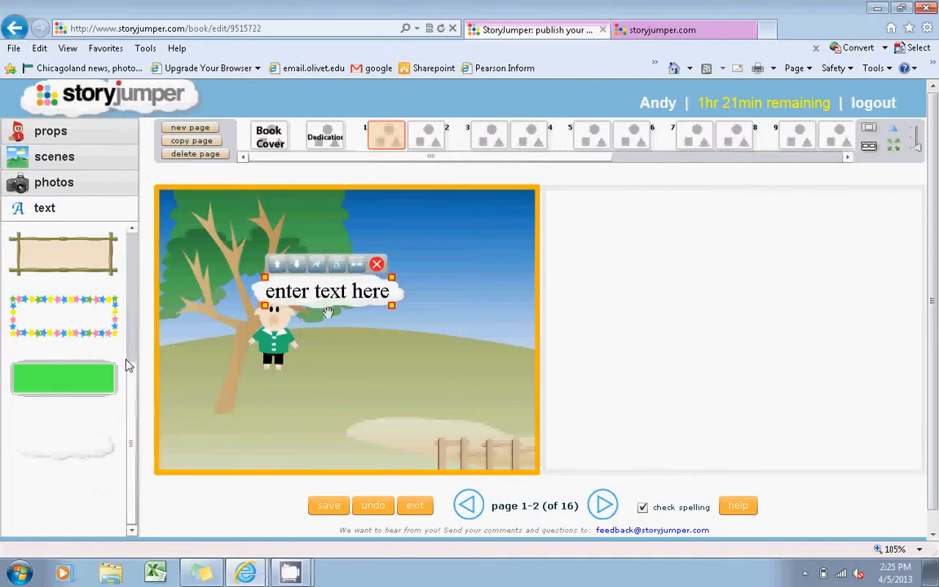
drag(361, 295, 412, 264)
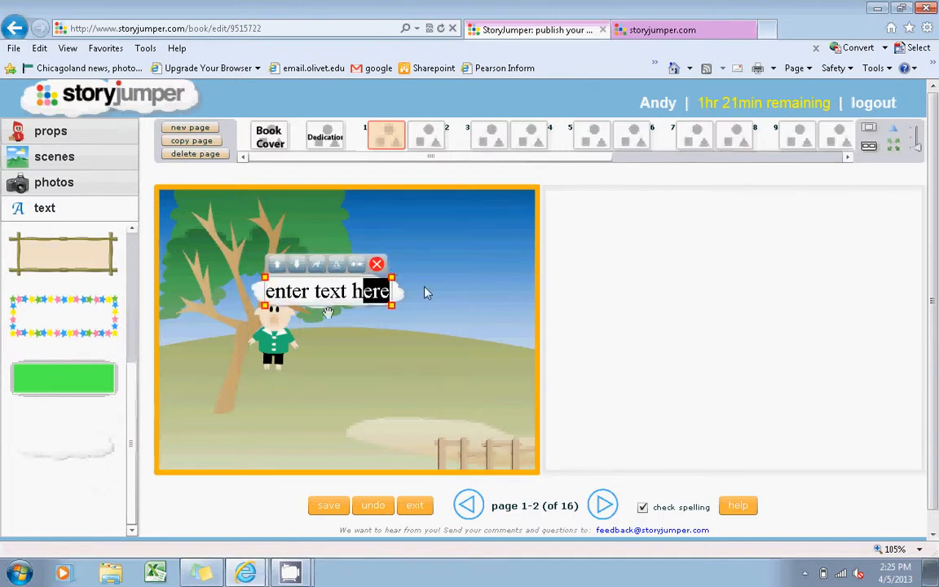
key(ctrl+a)
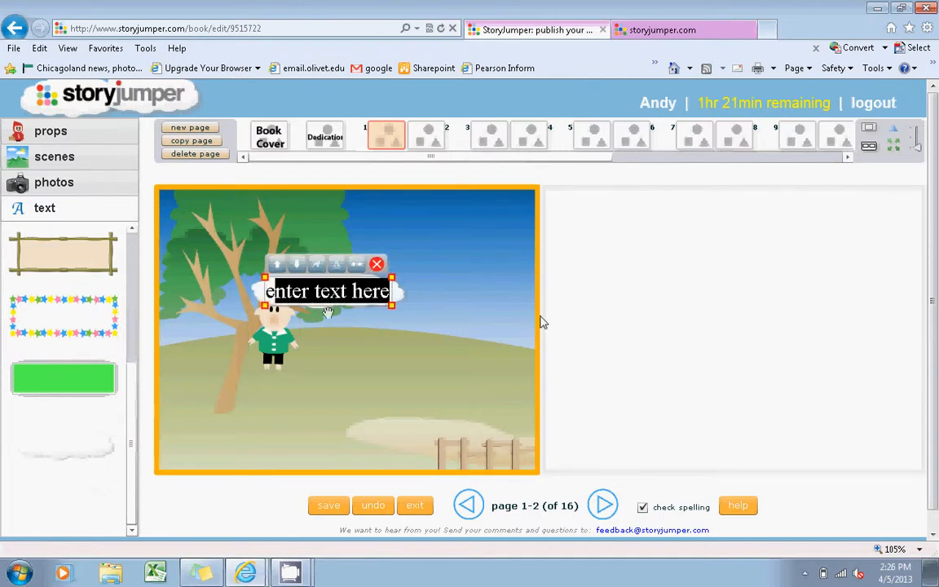
key(BackSpace)
text(Sample eb)
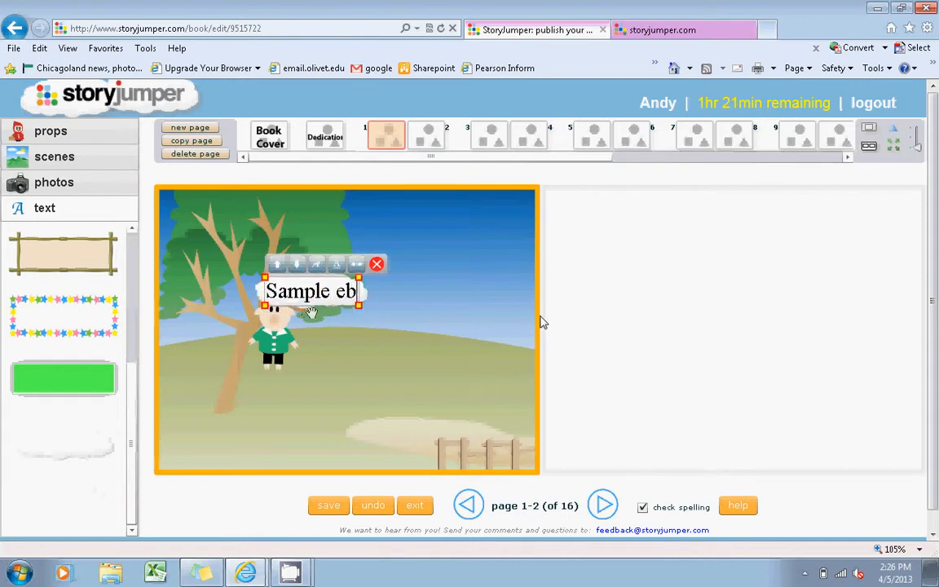
text(ook text)
click(389, 434)
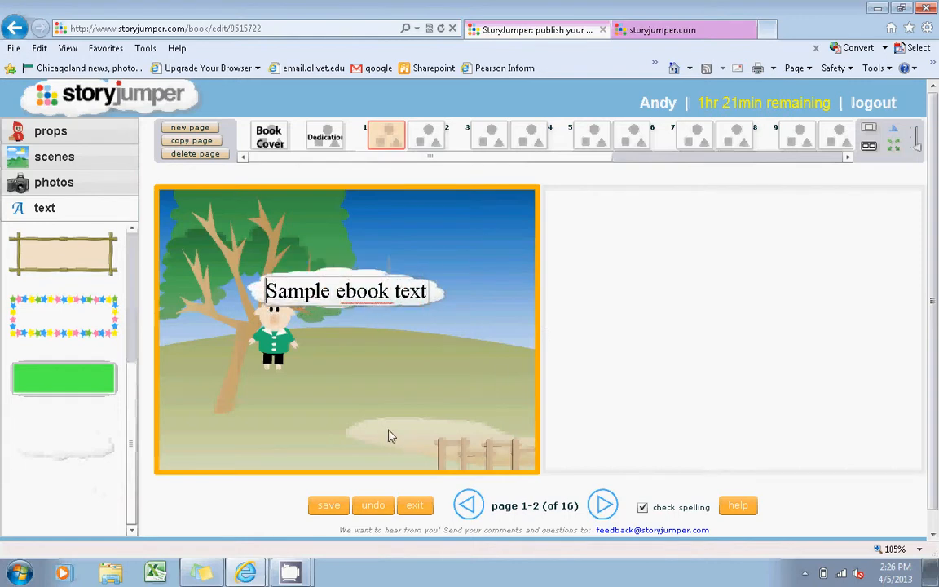
- Move the 'Sample ebook text' cloud to the top-left of the page near the tree
click(347, 291)
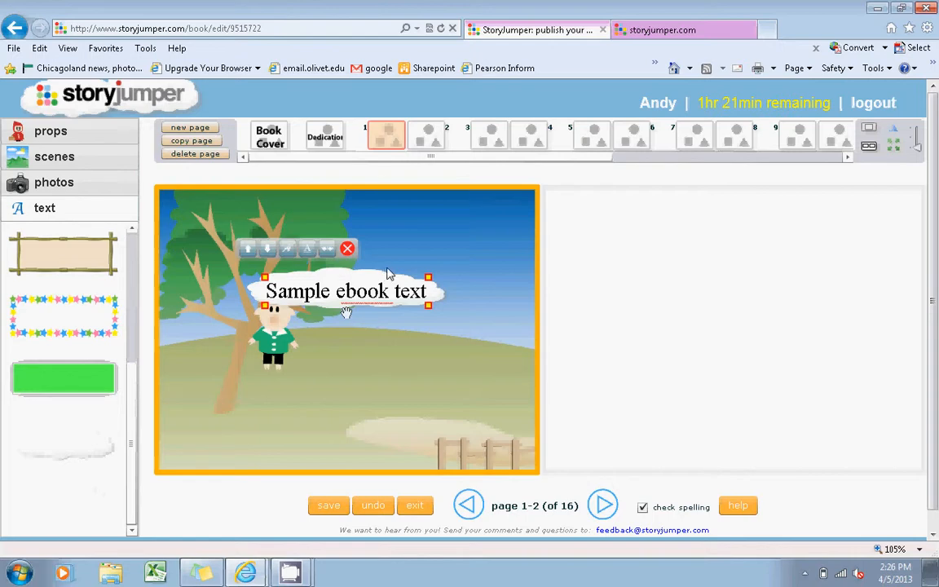
drag(347, 318, 284, 268)
click(343, 388)
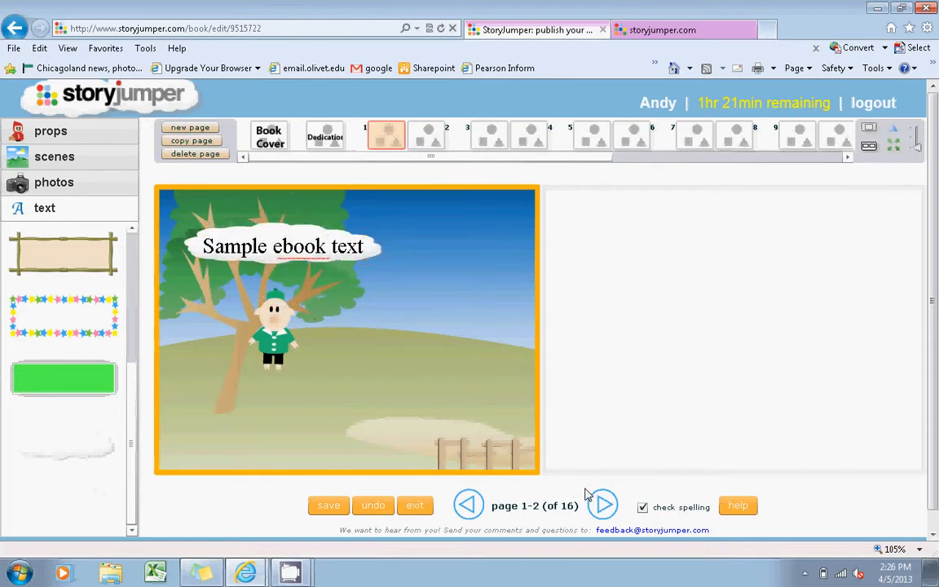
click(613, 375)
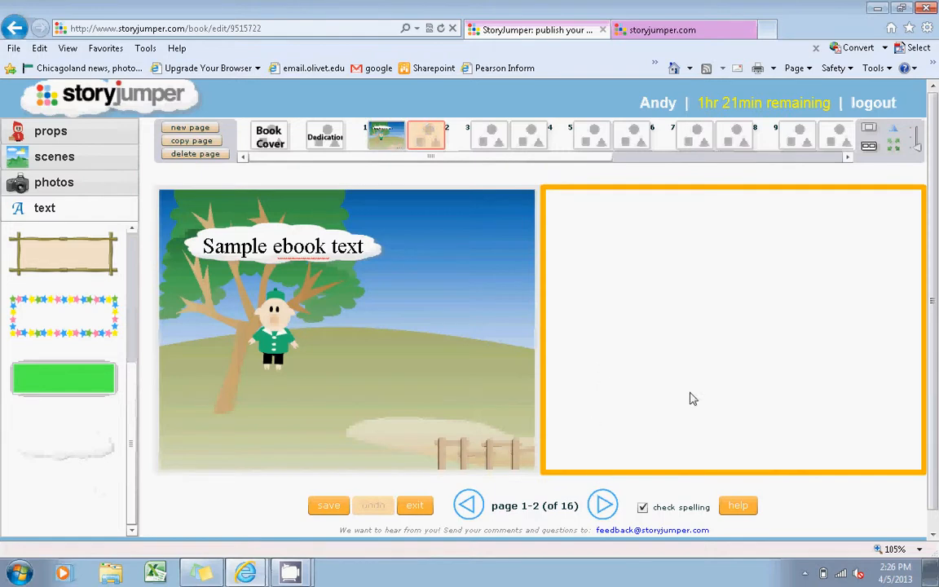
click(604, 506)
click(604, 506)
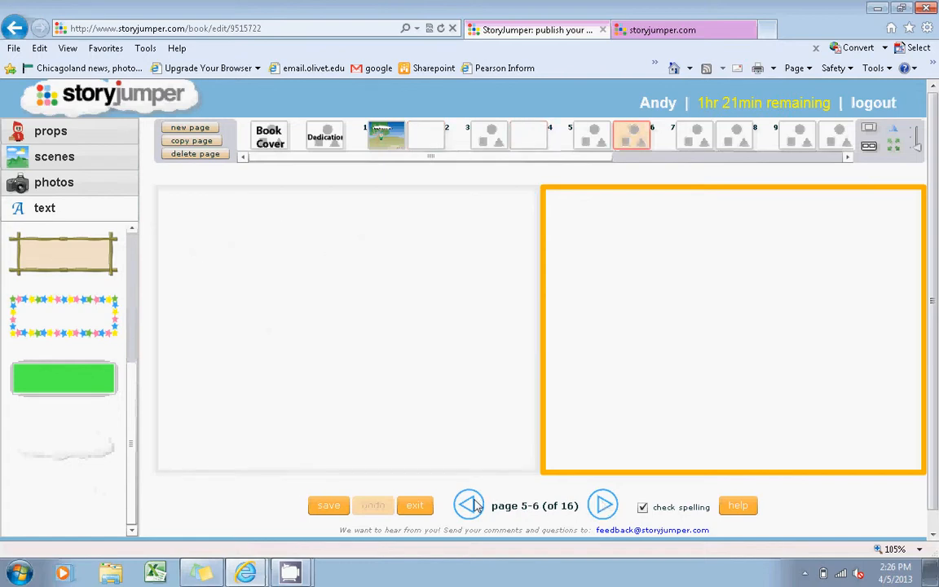
click(471, 505)
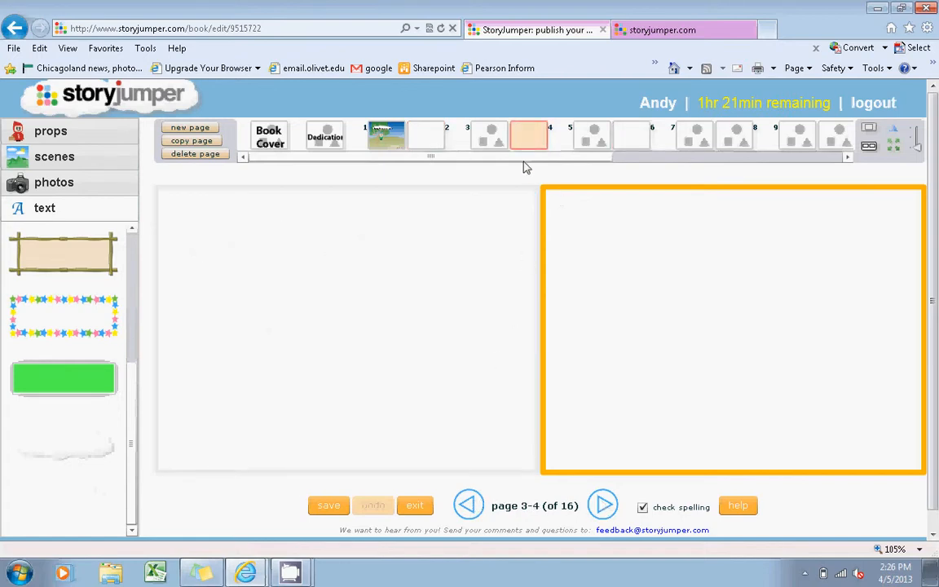
drag(516, 163, 475, 121)
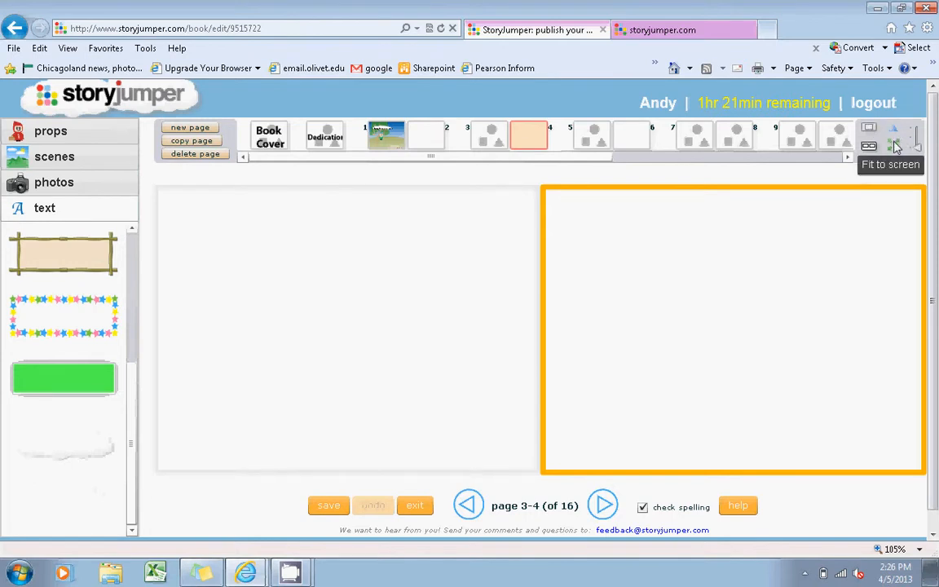
drag(917, 135, 919, 146)
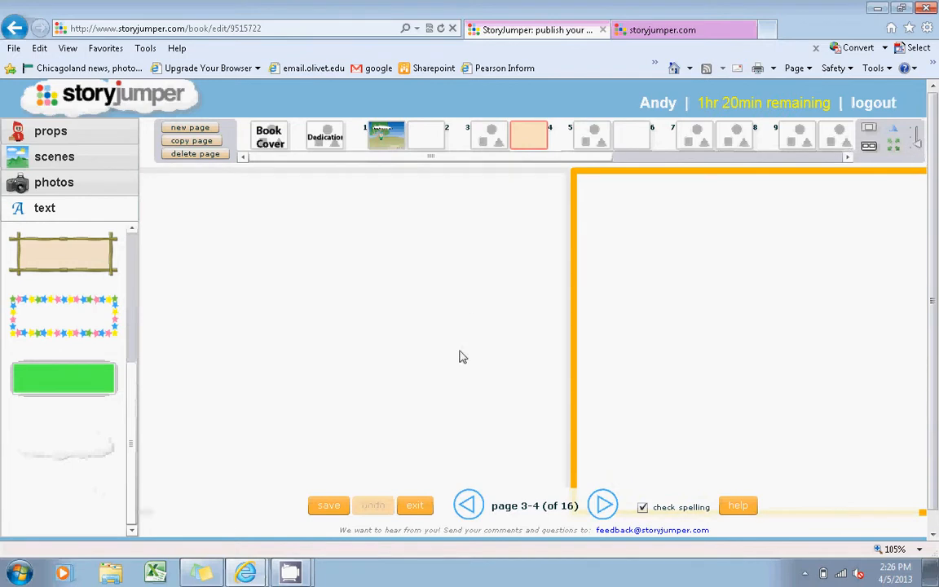
click(459, 507)
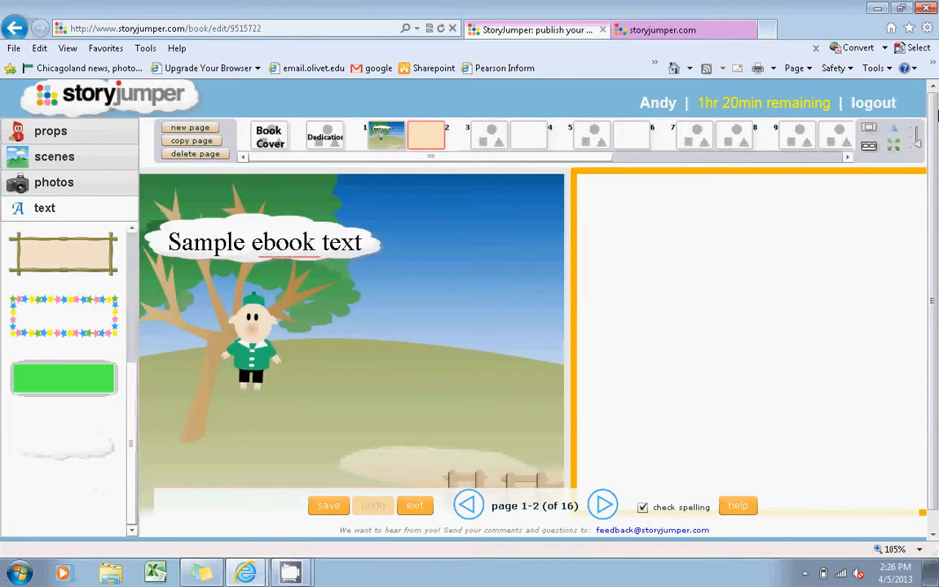
mouse_move(917, 142)
mouse_down()
mouse_move(922, 135)
mouse_move(924, 152)
mouse_up()
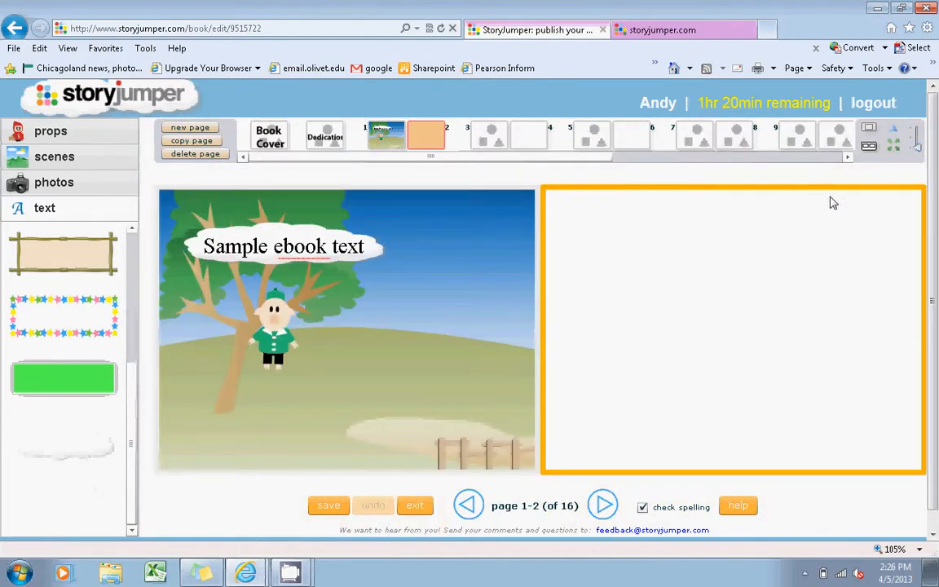
- Save and exit the book, then read through to the 'Sample ebook text' spread and back
click(326, 506)
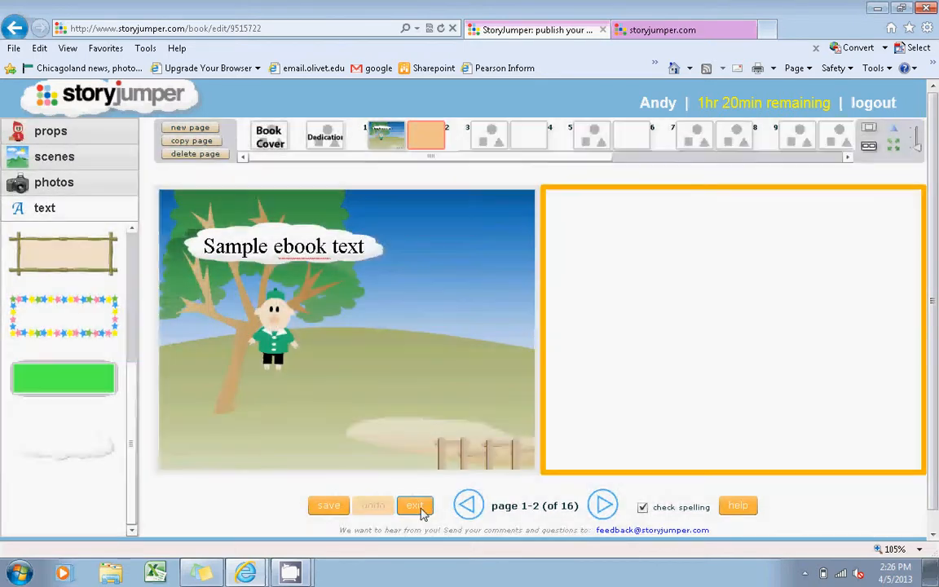
click(416, 507)
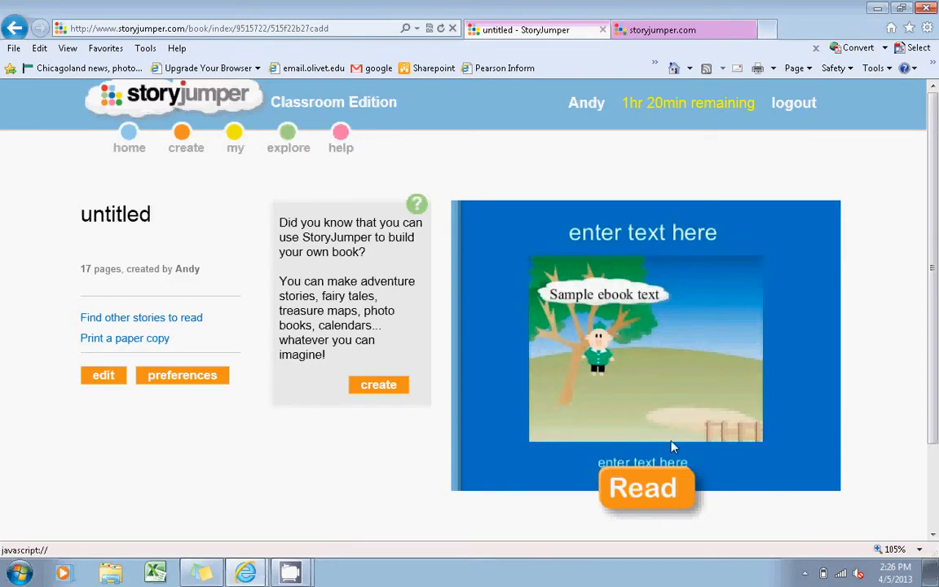
click(673, 483)
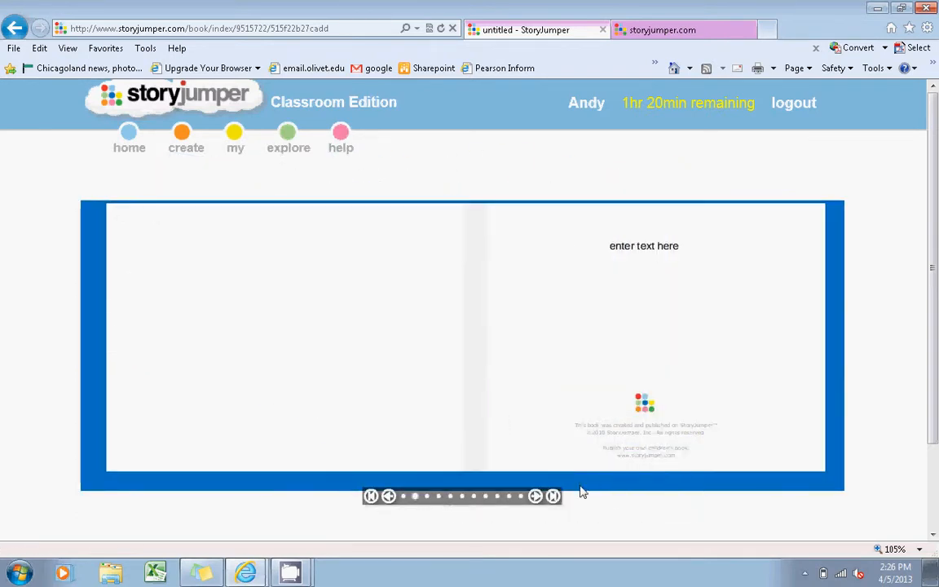
click(536, 497)
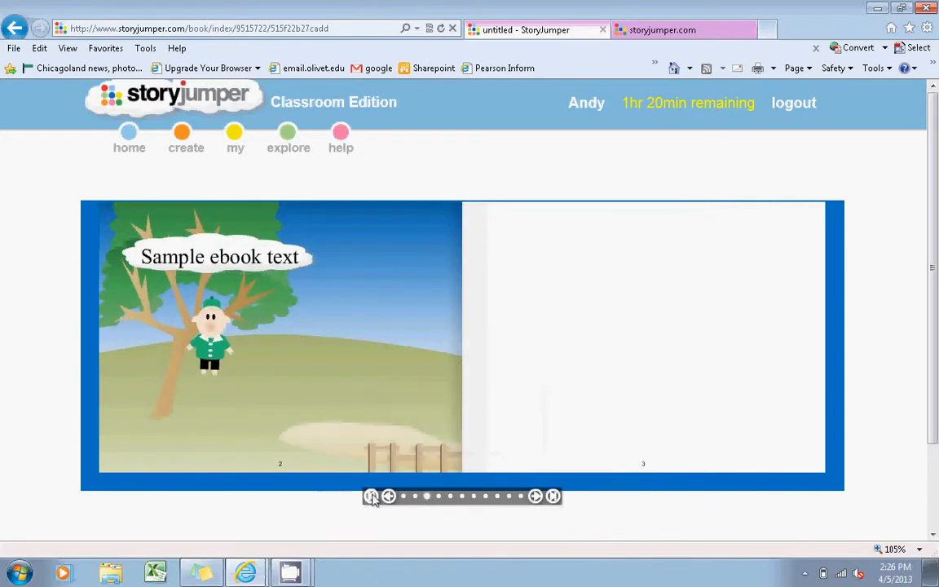
click(388, 497)
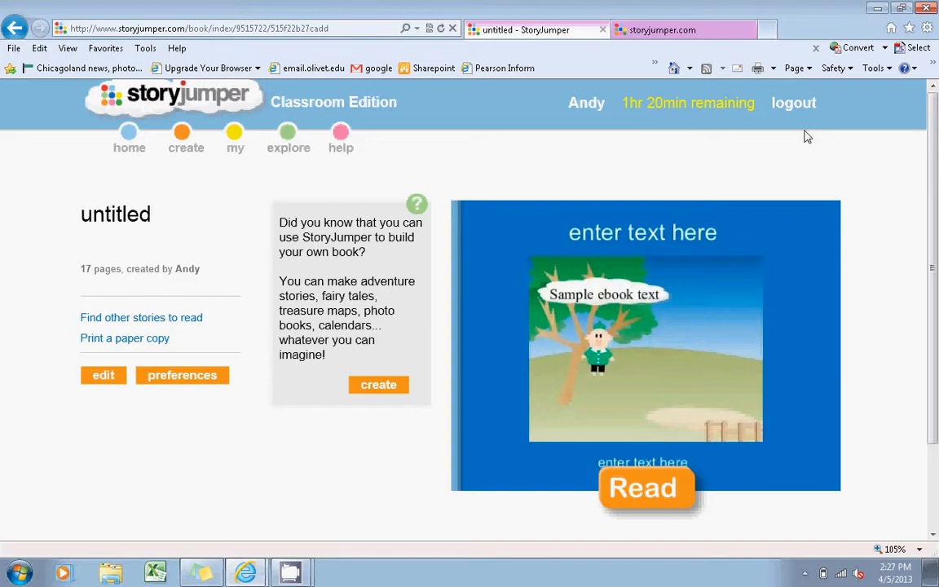
- Log out of the student account and sign in via Teacher Login with the teacher's username and password
click(805, 104)
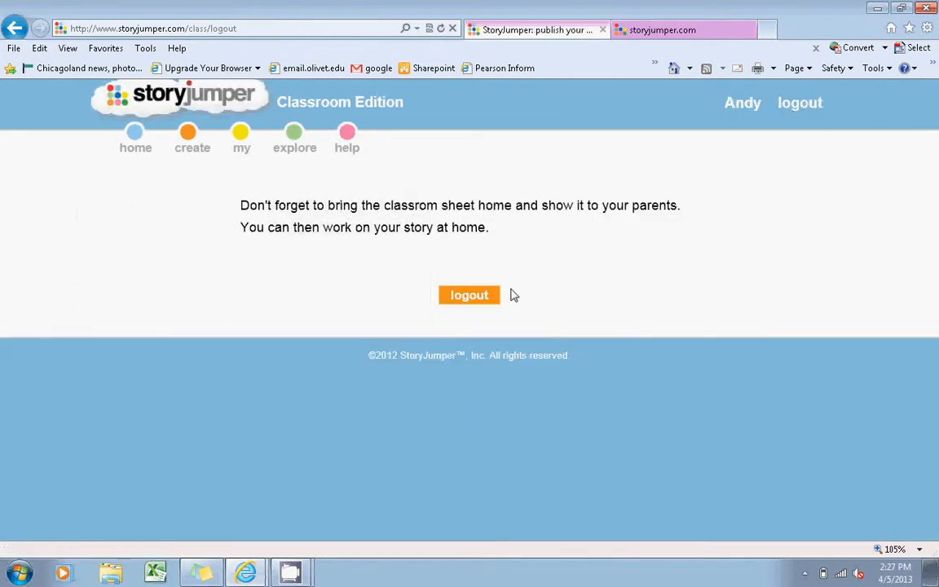
click(483, 296)
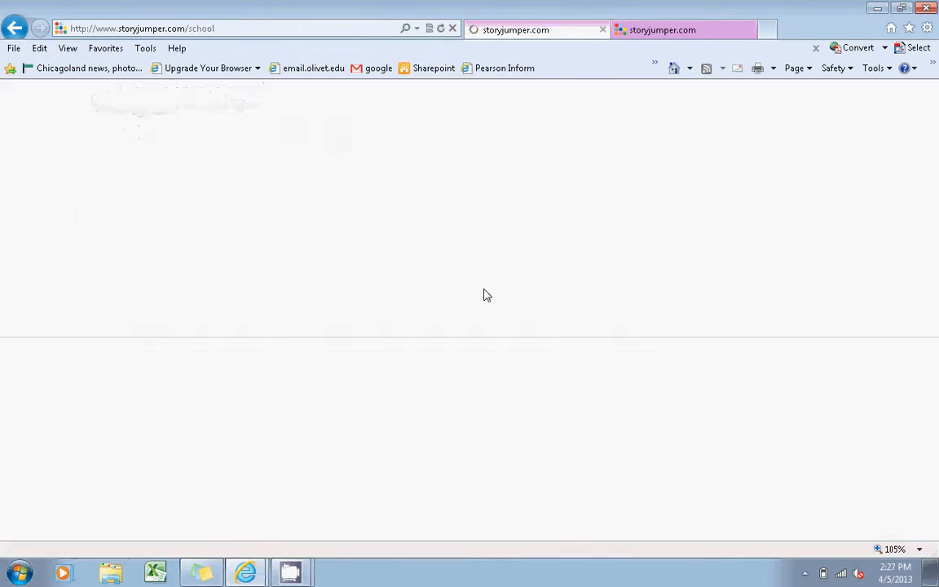
click(520, 448)
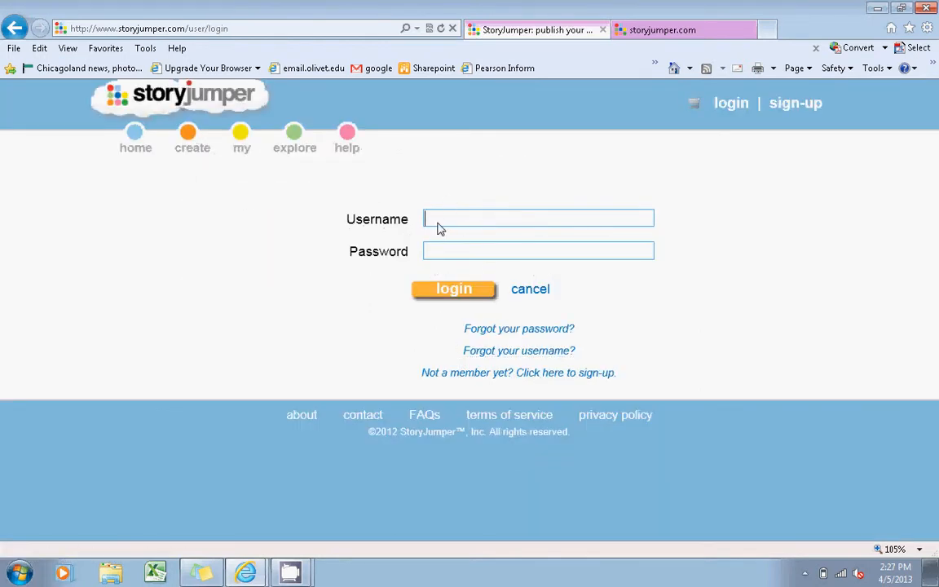
click(438, 227)
text(•••)
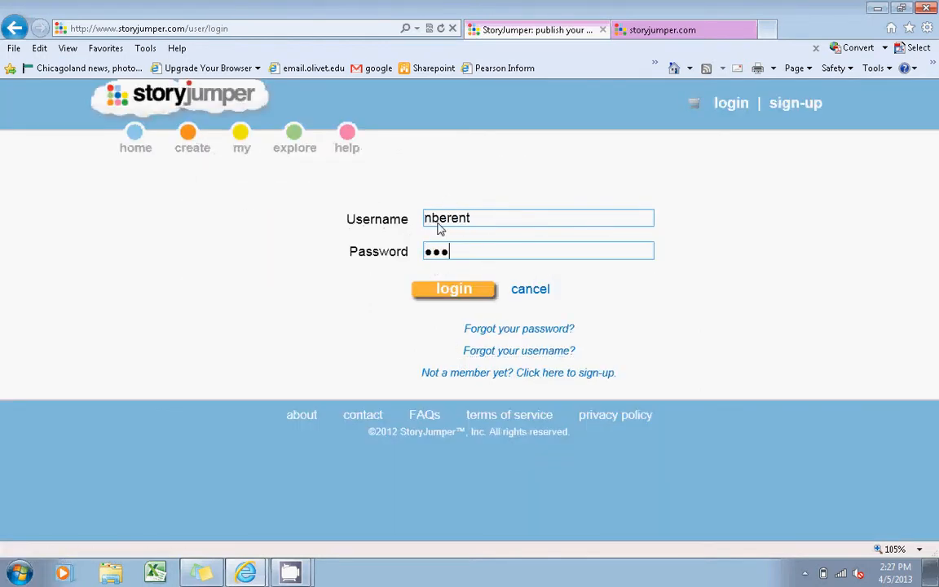
text(•••)
key(Return)
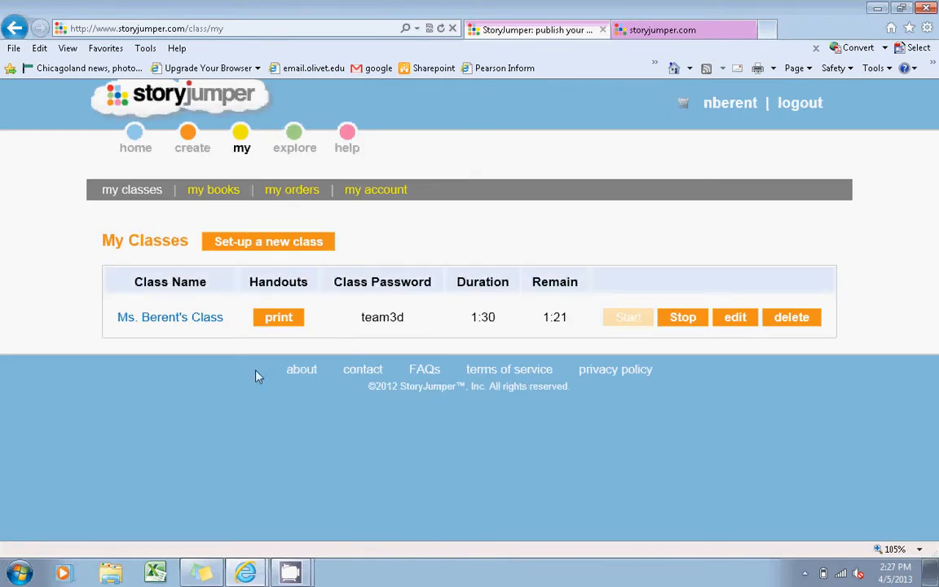
- From the class stories, open the second untitled book and read to pages 2–3 with 'Sample ebook text'
click(169, 325)
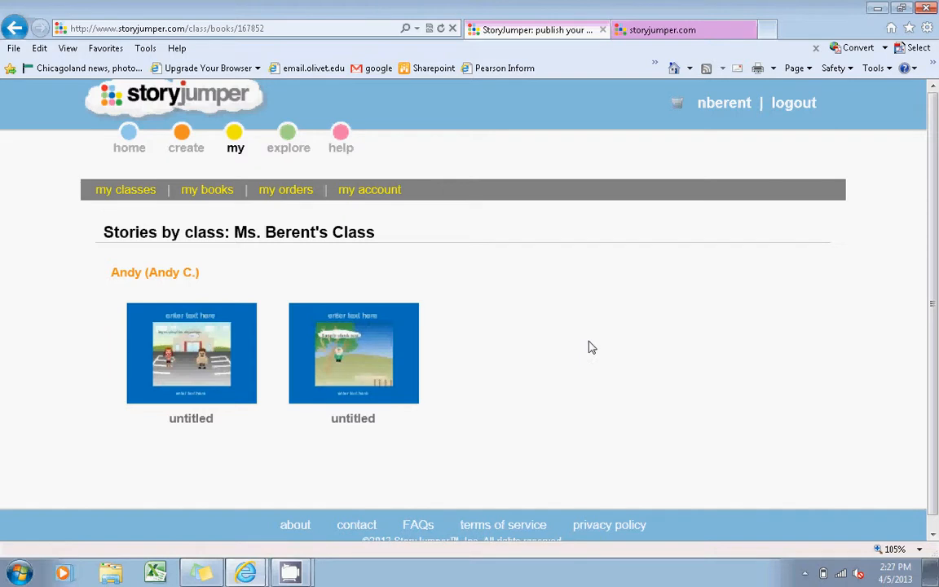
click(325, 331)
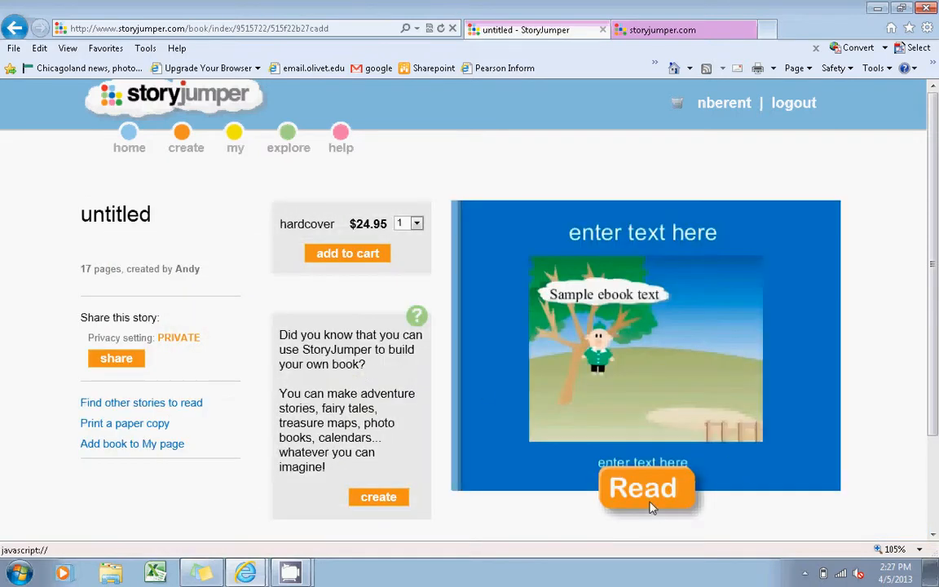
click(650, 490)
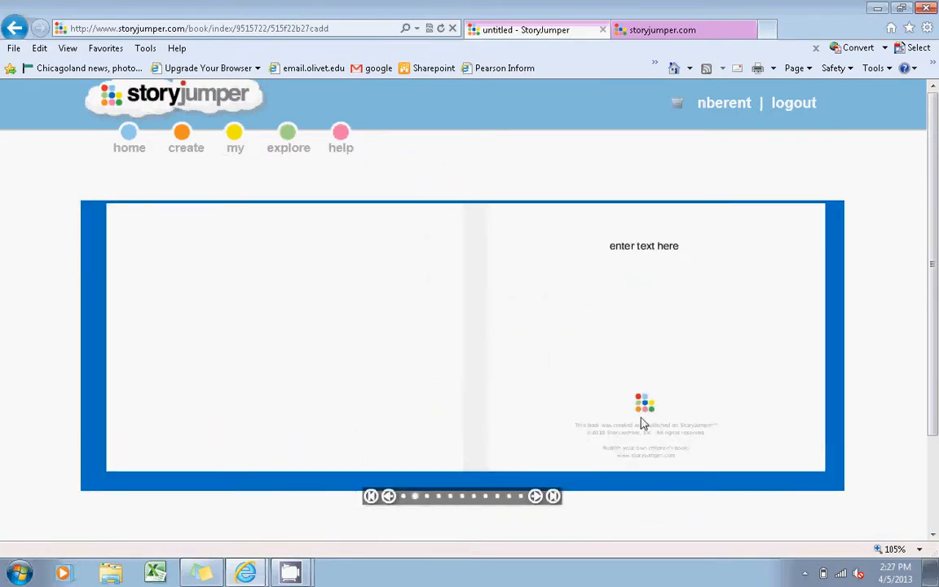
click(371, 496)
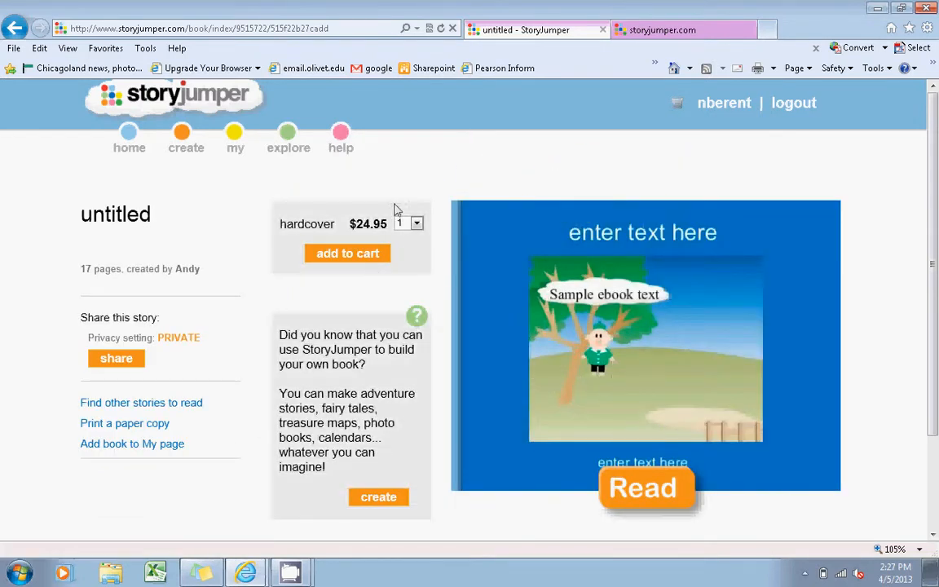
click(679, 492)
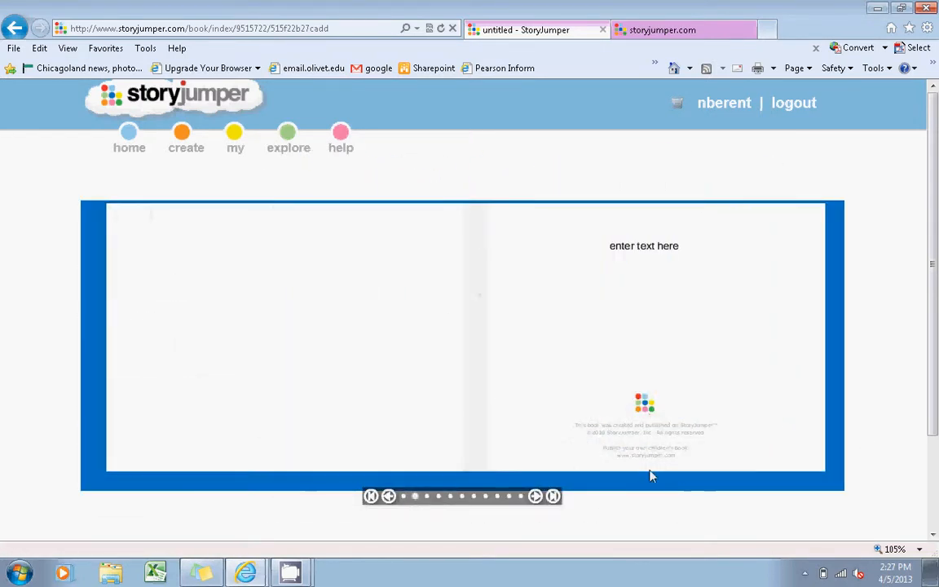
click(536, 497)
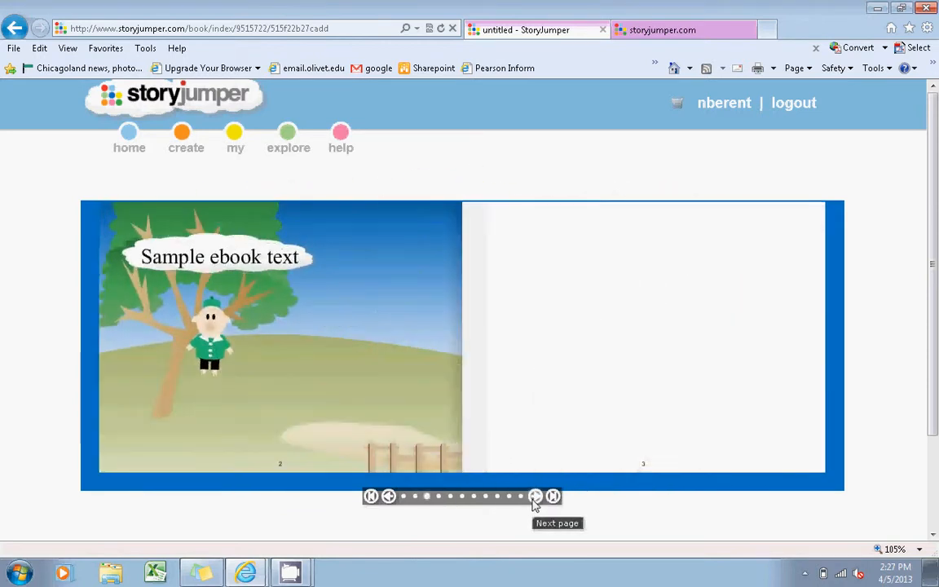